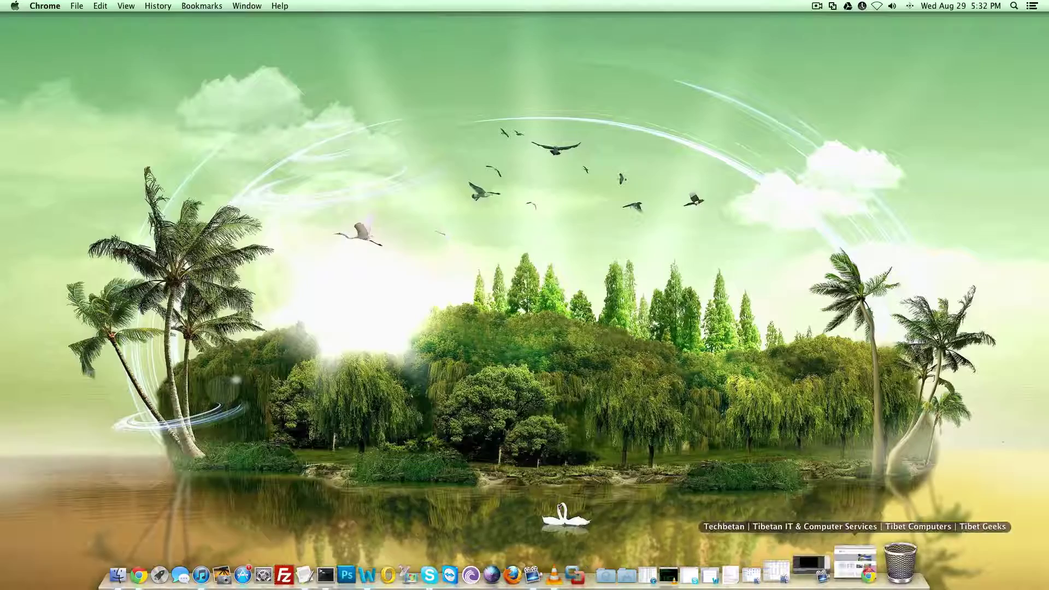
Step: Restore Chrome and load monlamit.org, visit the contributors page, then return home
left_click(832, 575)
left_click(222, 47)
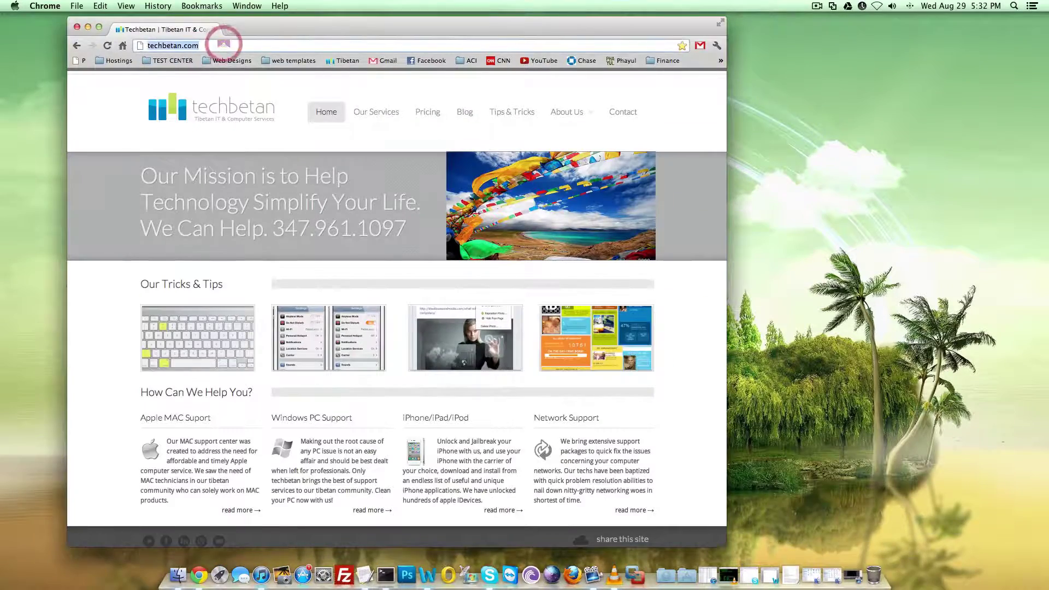
type("mn")
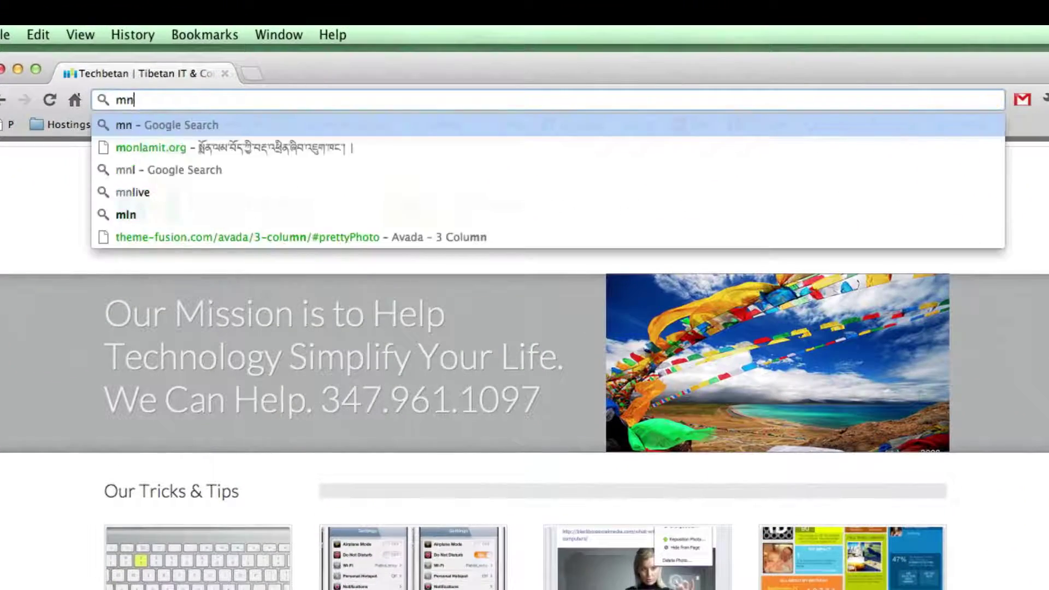
key("BackSpace")
type("onlami")
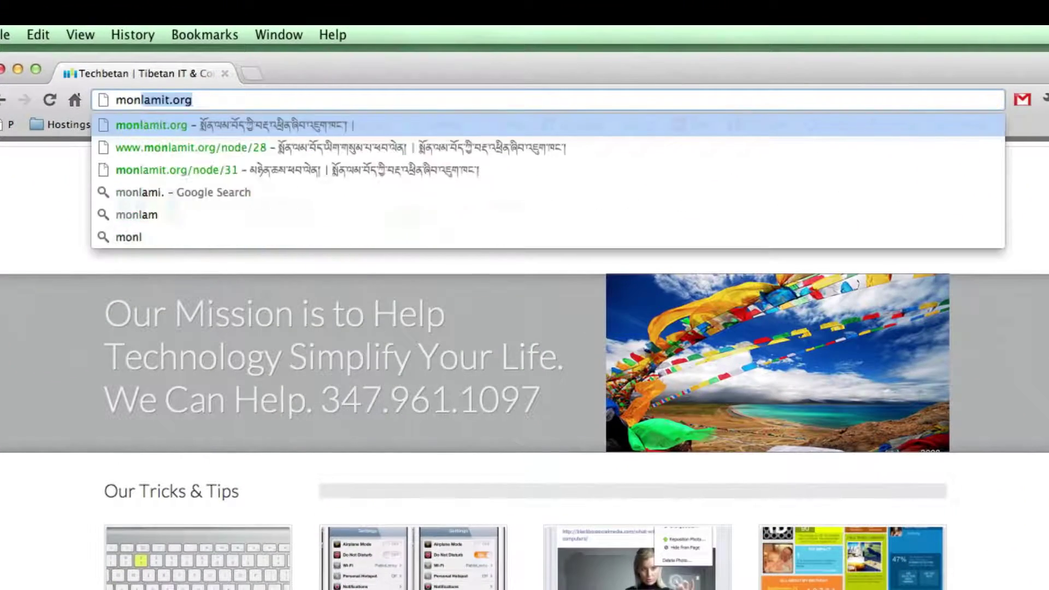
type("t.org")
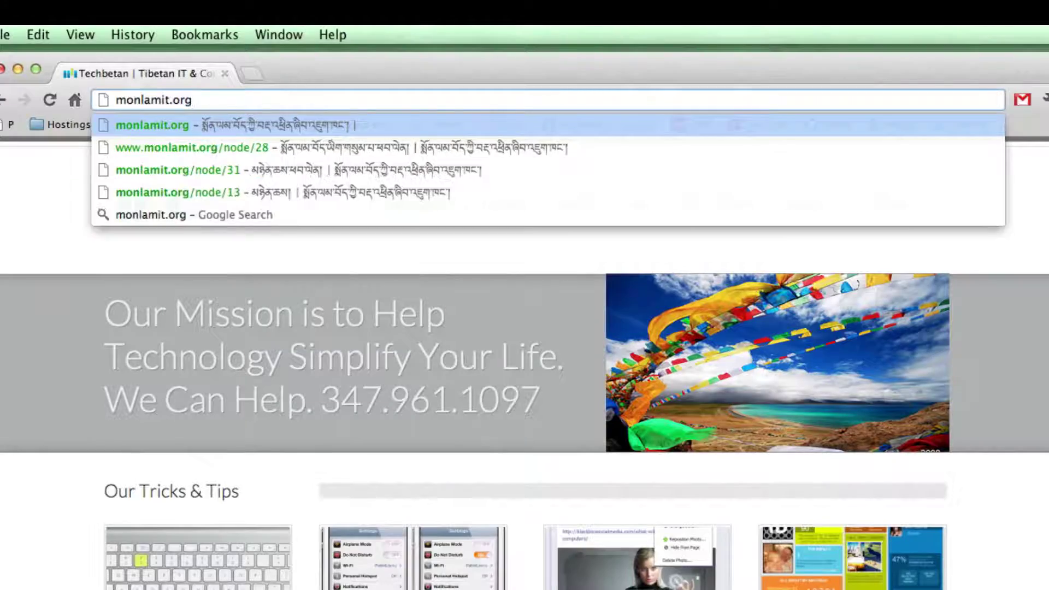
key("Return")
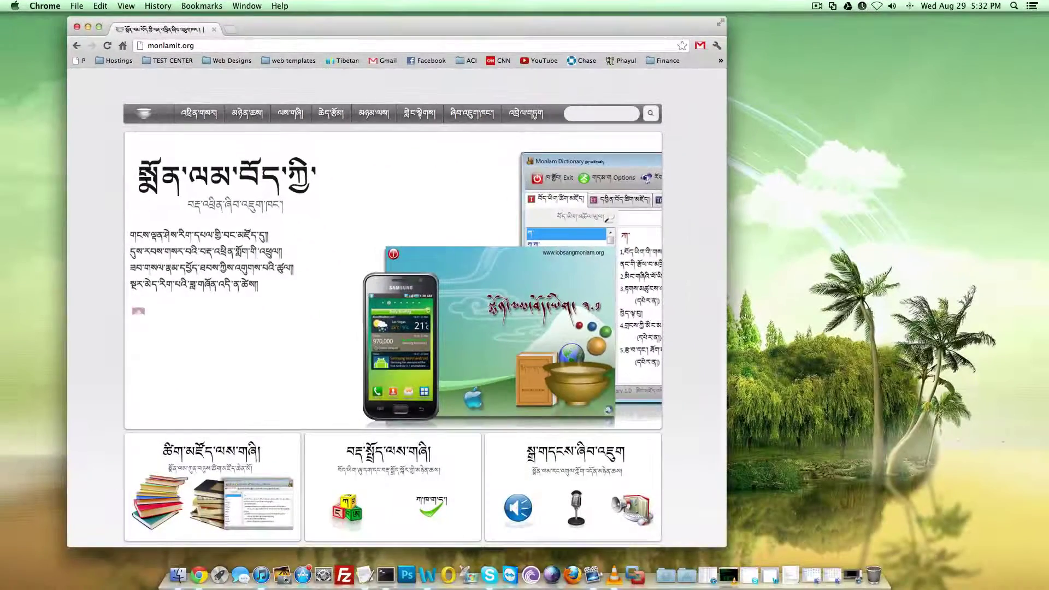
scroll(397, 327, "down", 5)
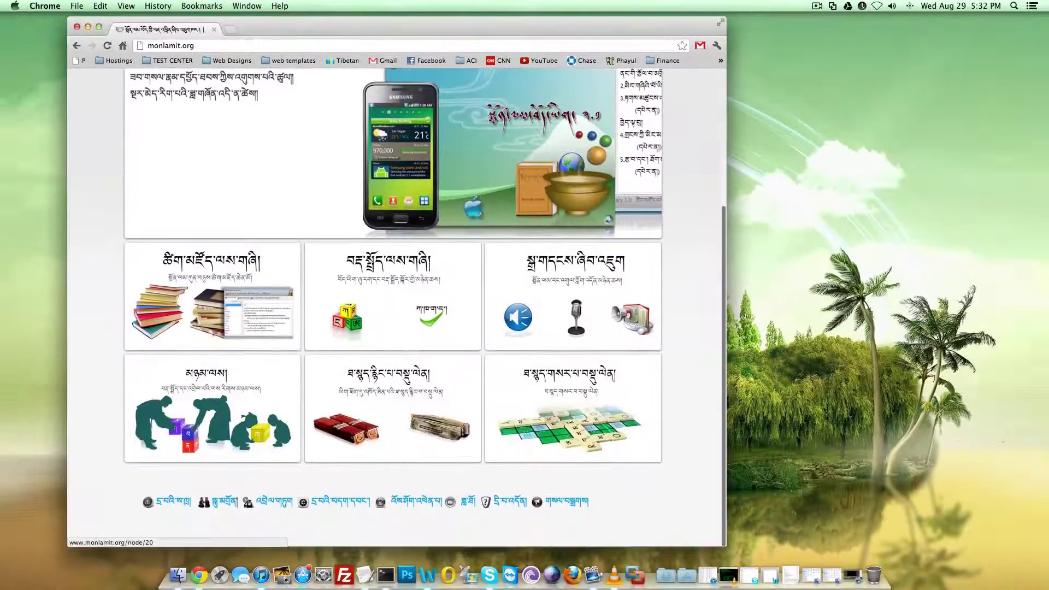
scroll(397, 328, "up", 1)
scroll(396, 328, "up", 4)
scroll(397, 328, "down", 1)
scroll(398, 328, "down", 3)
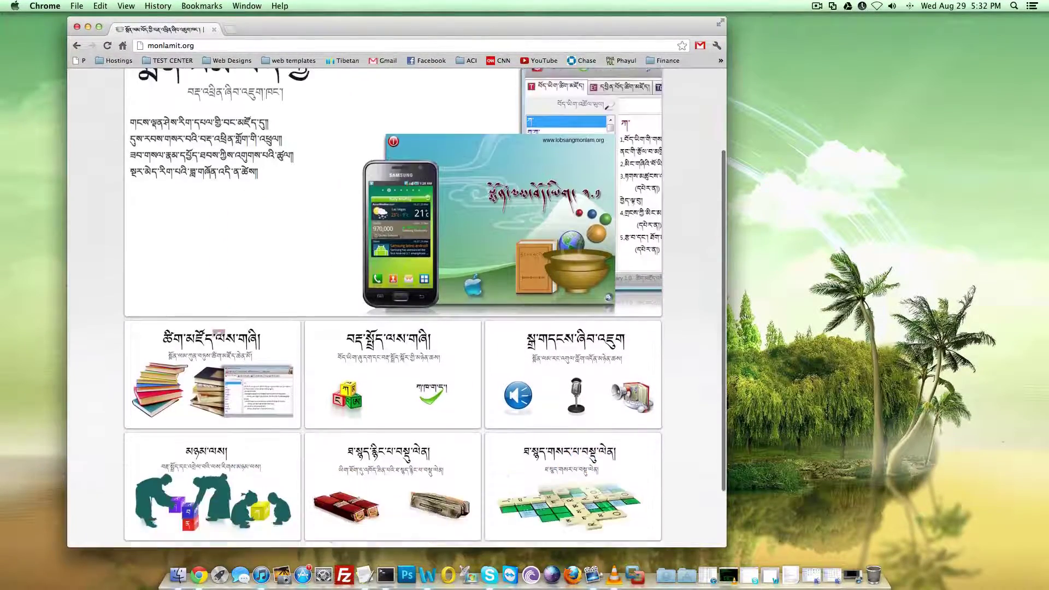
scroll(397, 329, "up", 4)
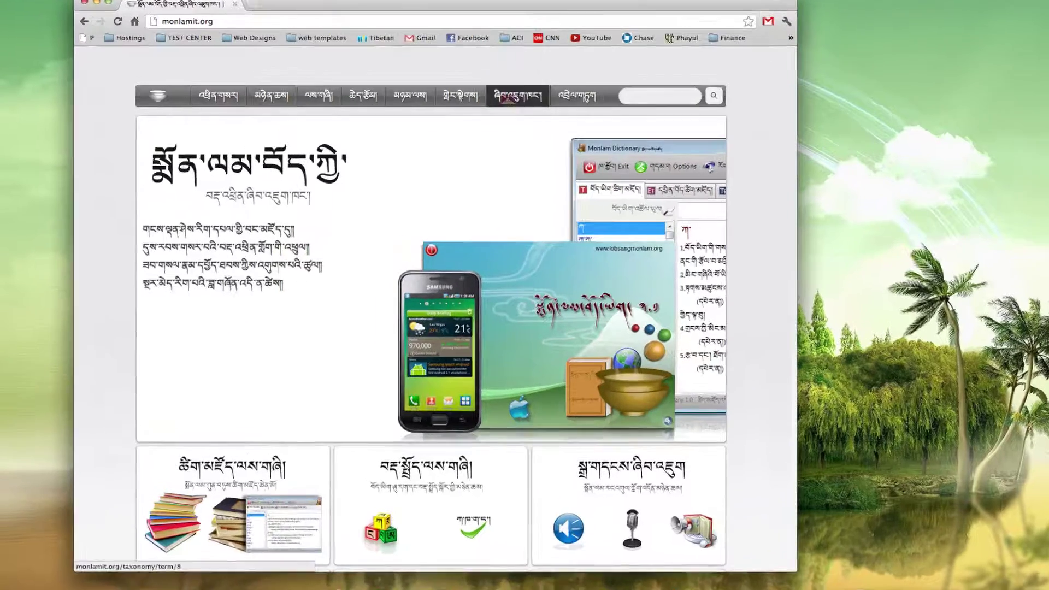
left_click(472, 112)
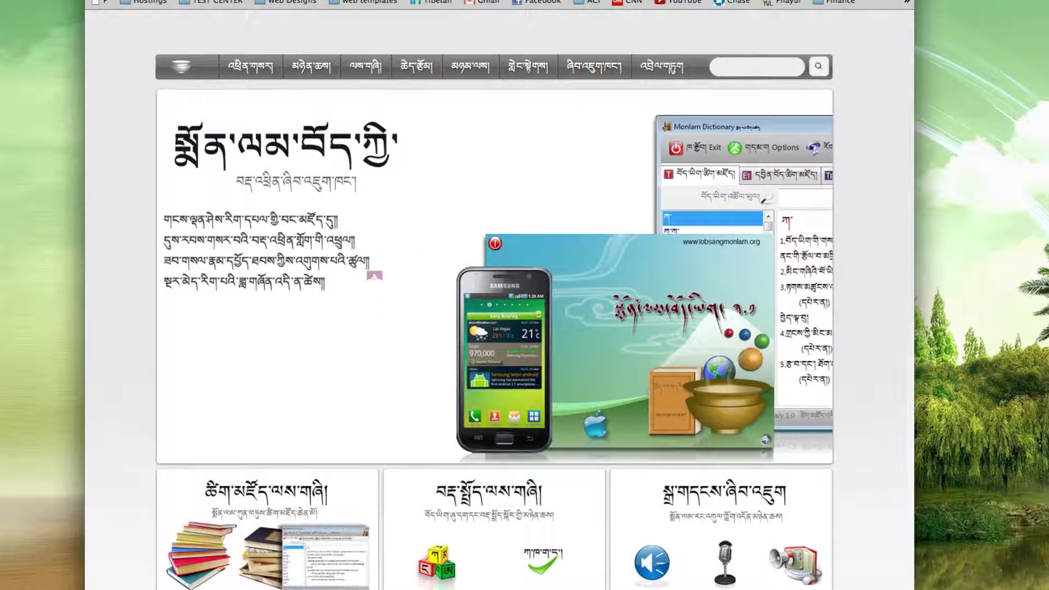
scroll(376, 287, "down", 7)
scroll(389, 320, "down", 3)
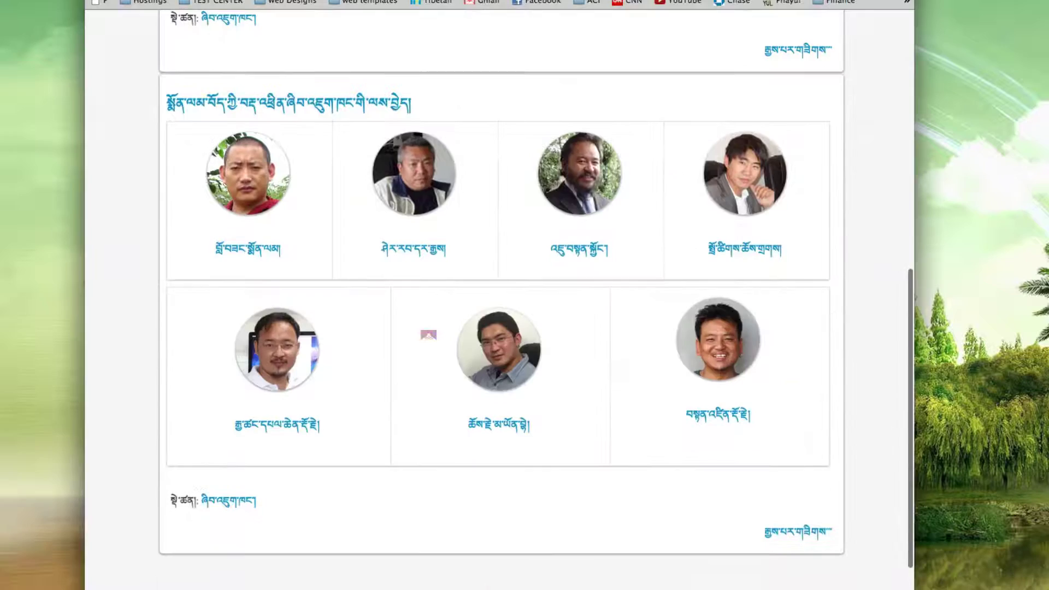
scroll(428, 334, "up", 5)
scroll(428, 335, "up", 8)
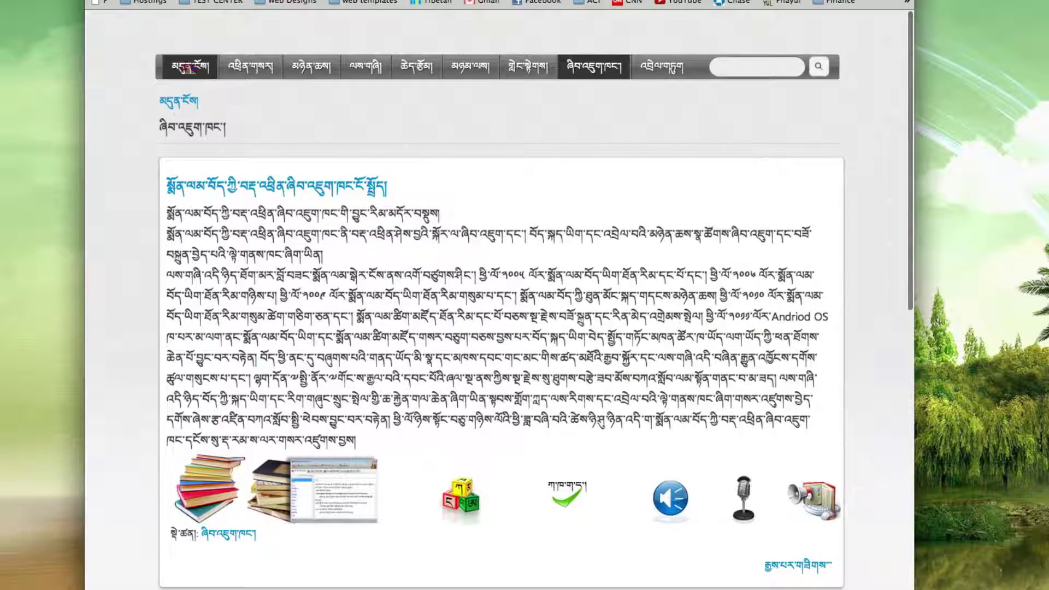
left_click(187, 67)
scroll(339, 360, "down", 1)
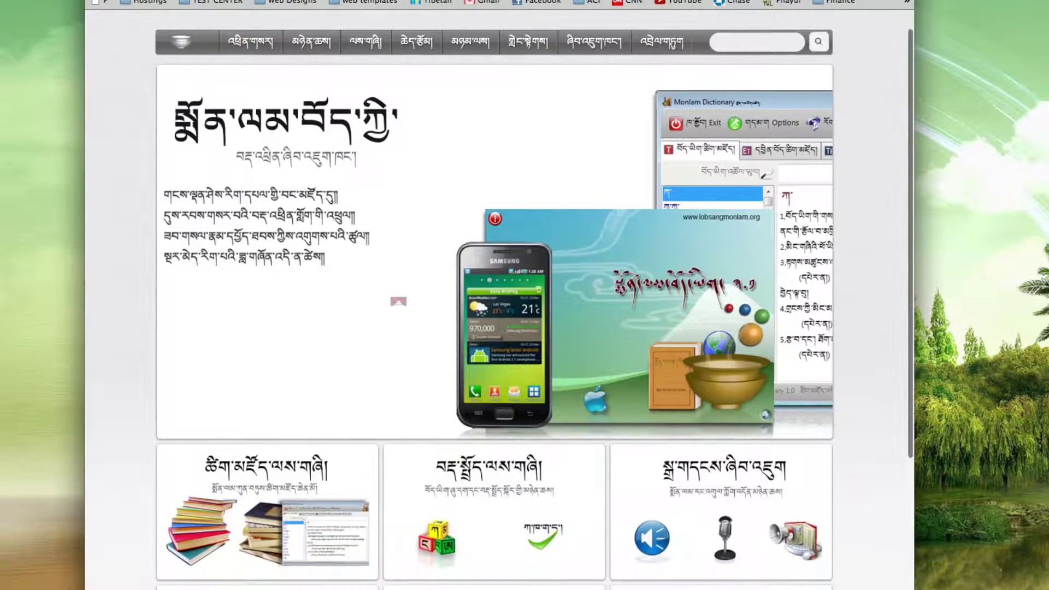
scroll(351, 360, "down", 3)
scroll(351, 361, "down", 1)
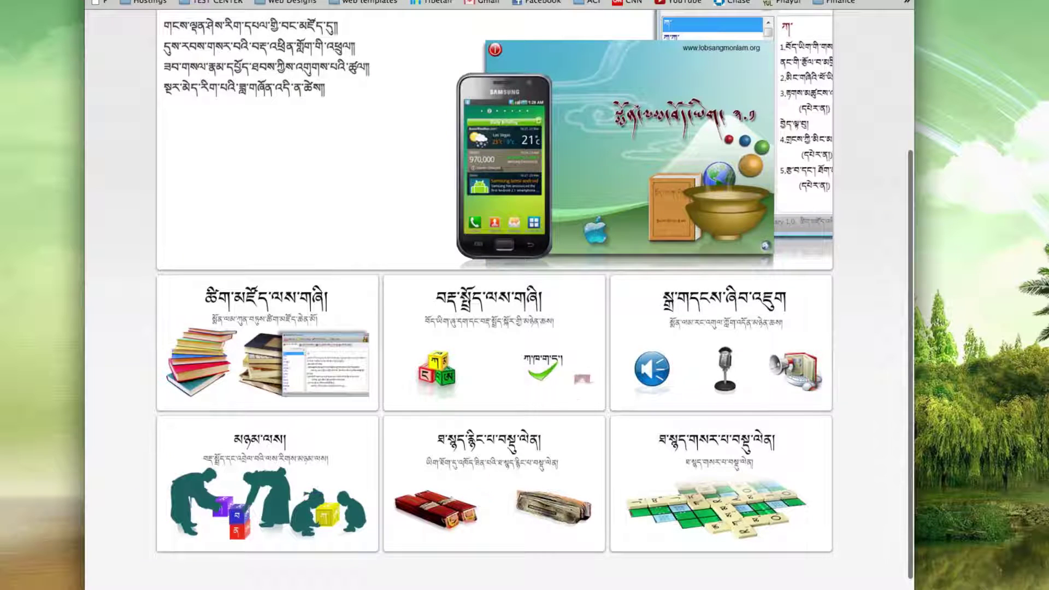
scroll(326, 252, "up", 3)
scroll(324, 247, "up", 1)
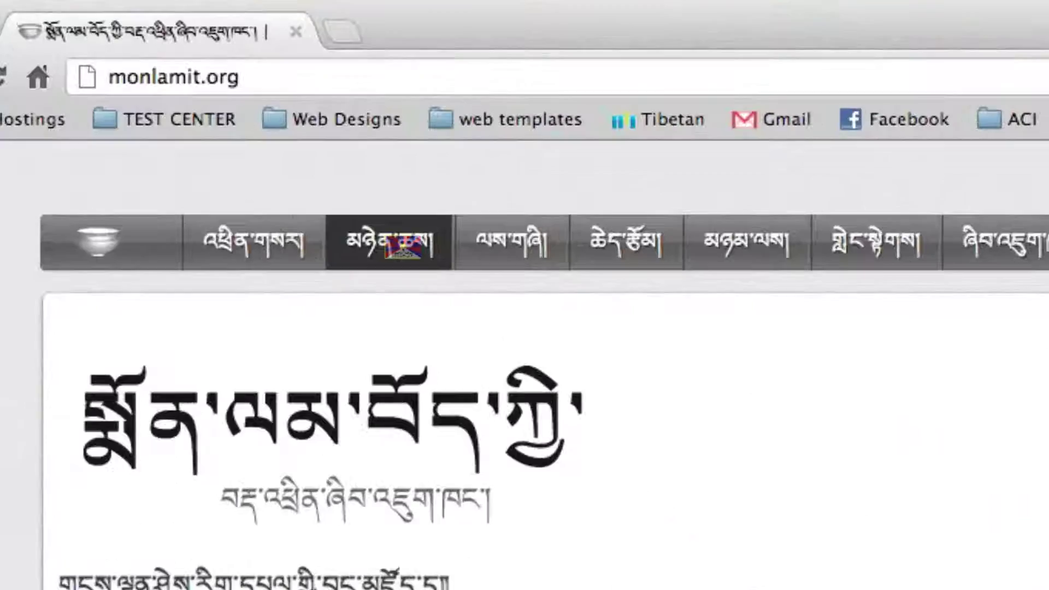
Step: Go through the software section to the Monlam font package page
left_click(397, 246)
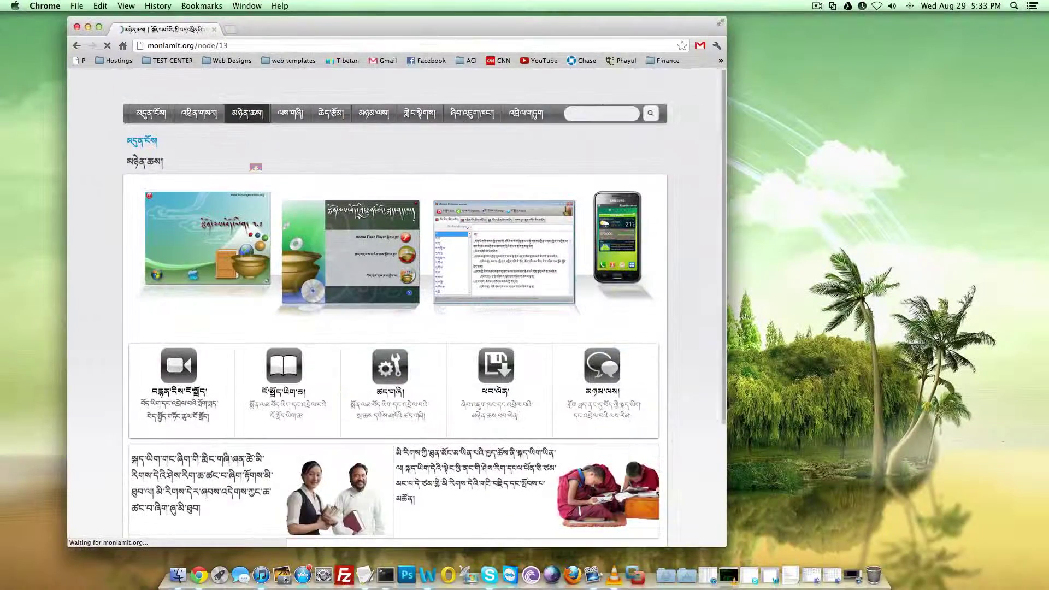
scroll(509, 297, "down", 2)
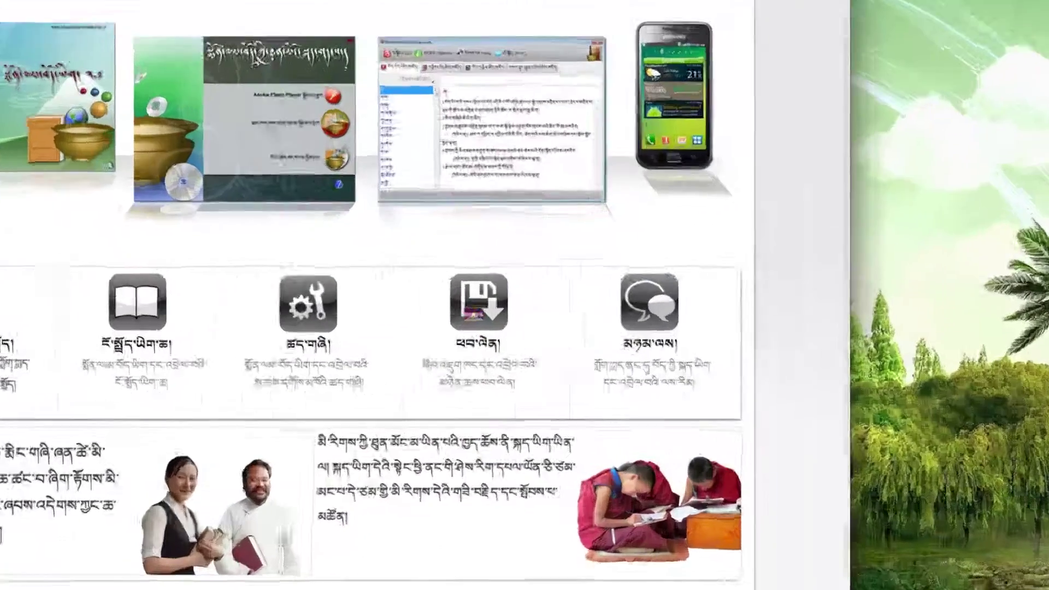
left_click(496, 303)
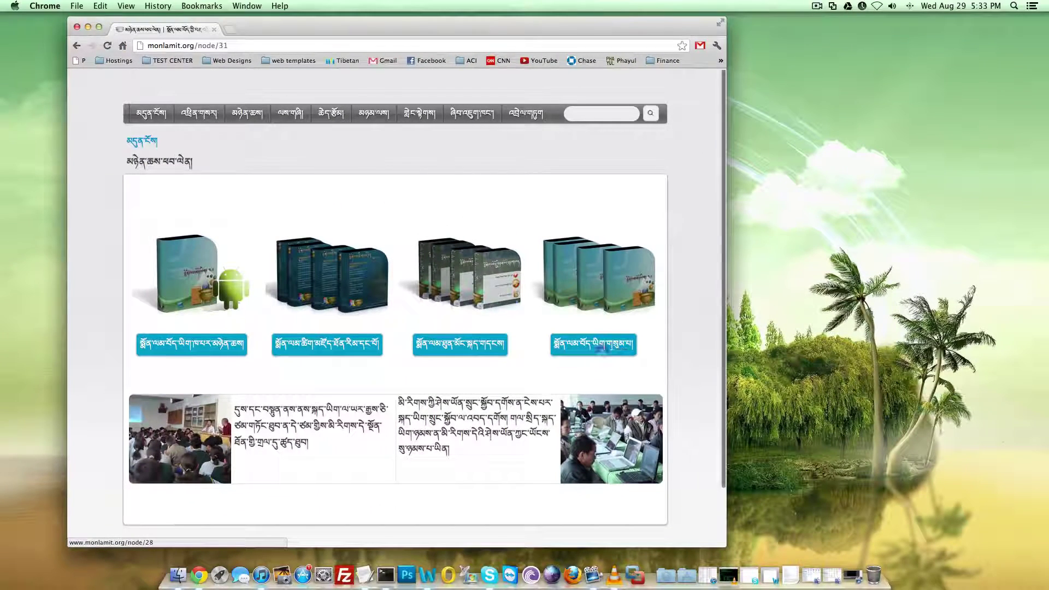
left_click(605, 345)
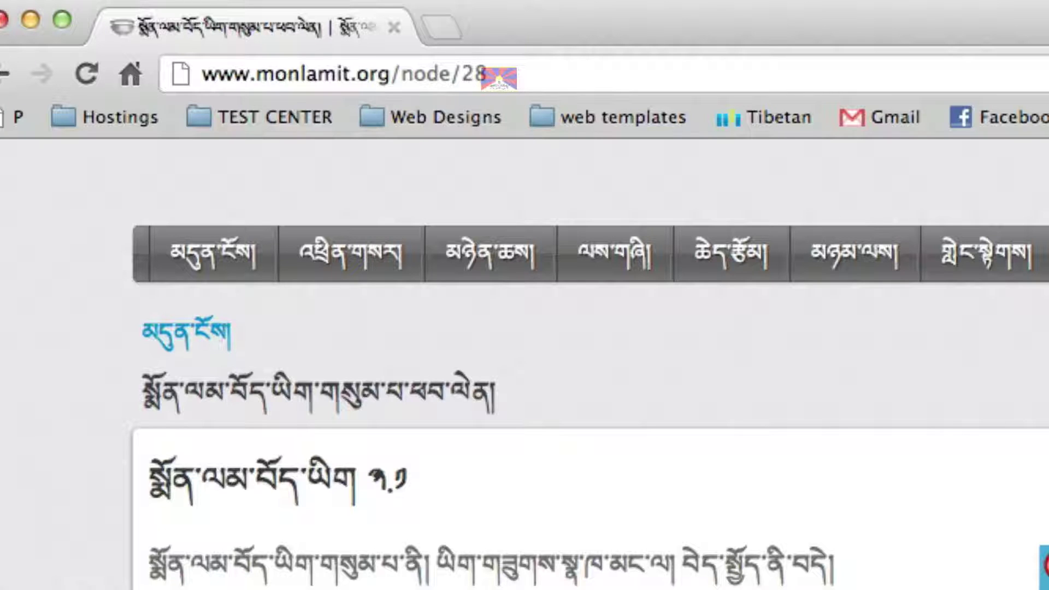
scroll(644, 424, "down", 3)
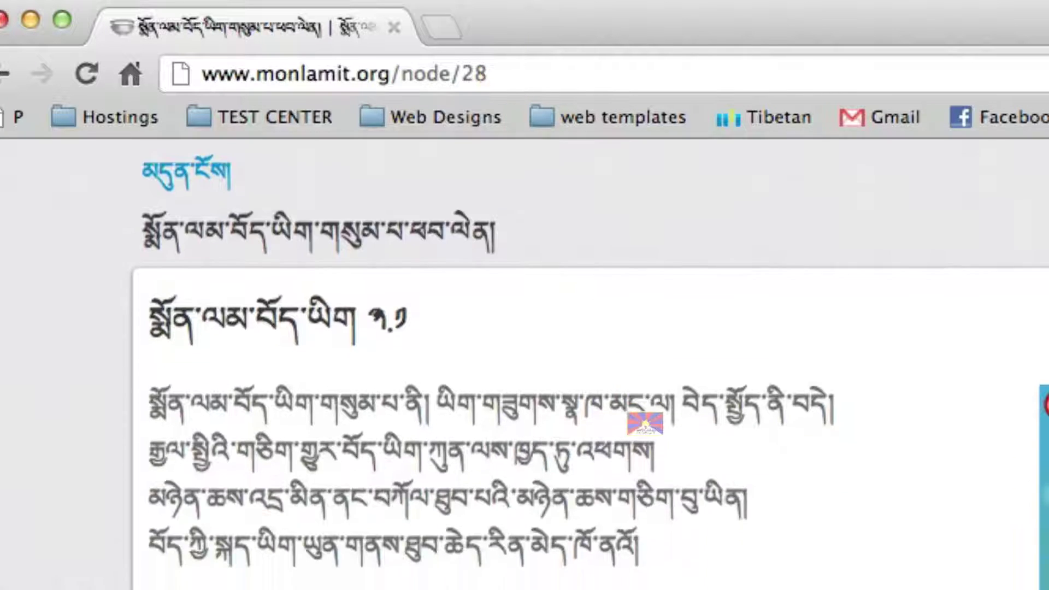
scroll(644, 424, "down", 3)
scroll(645, 422, "down", 5)
scroll(644, 423, "down", 2)
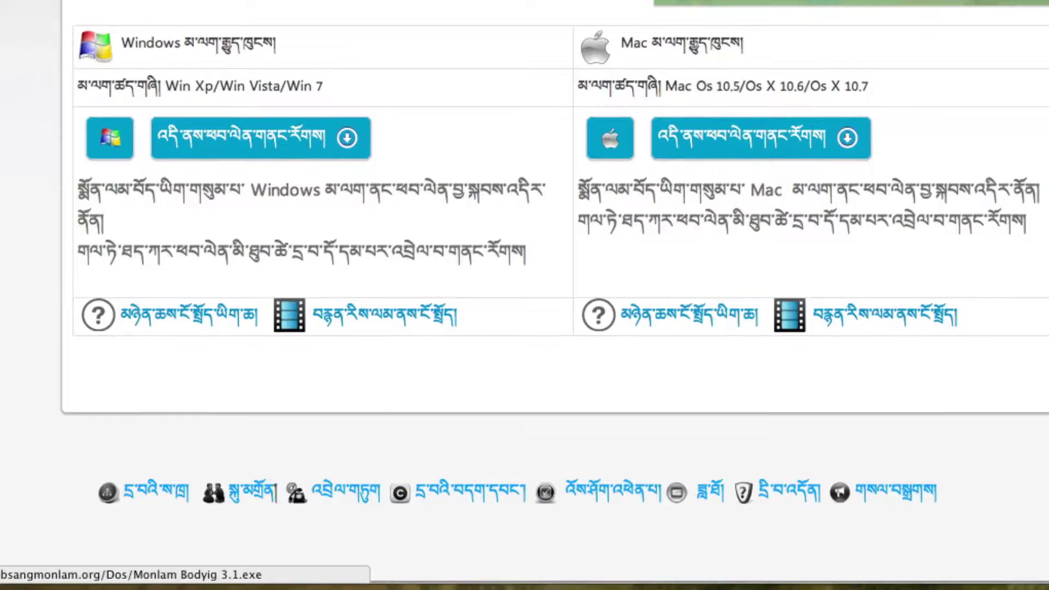
scroll(645, 423, "up", 2)
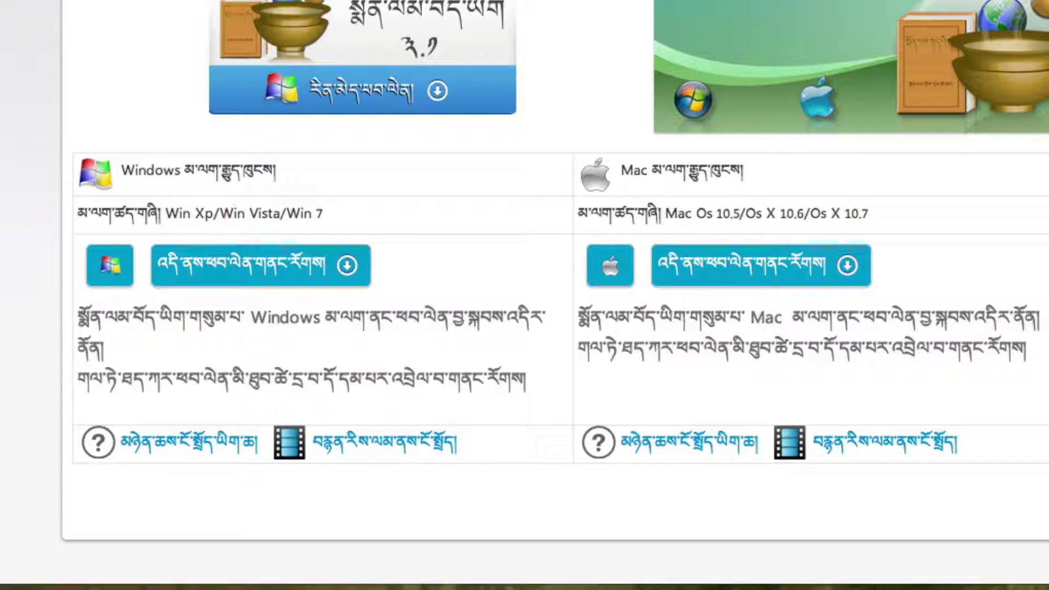
scroll(555, 272, "down", 1)
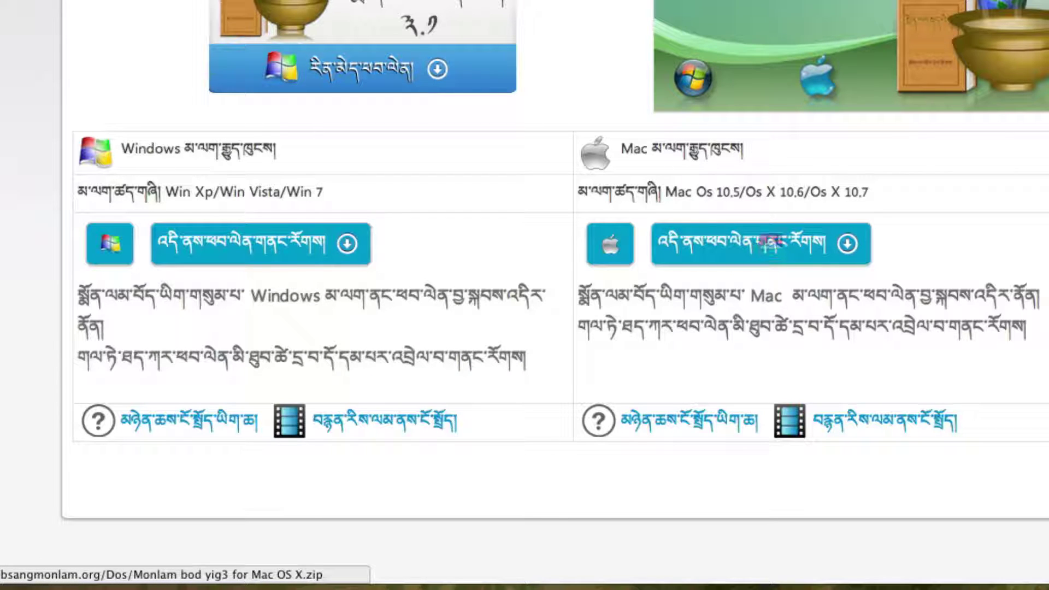
Step: Start the Mac OS X zip download, then cancel it from the download shelf
left_click(770, 240)
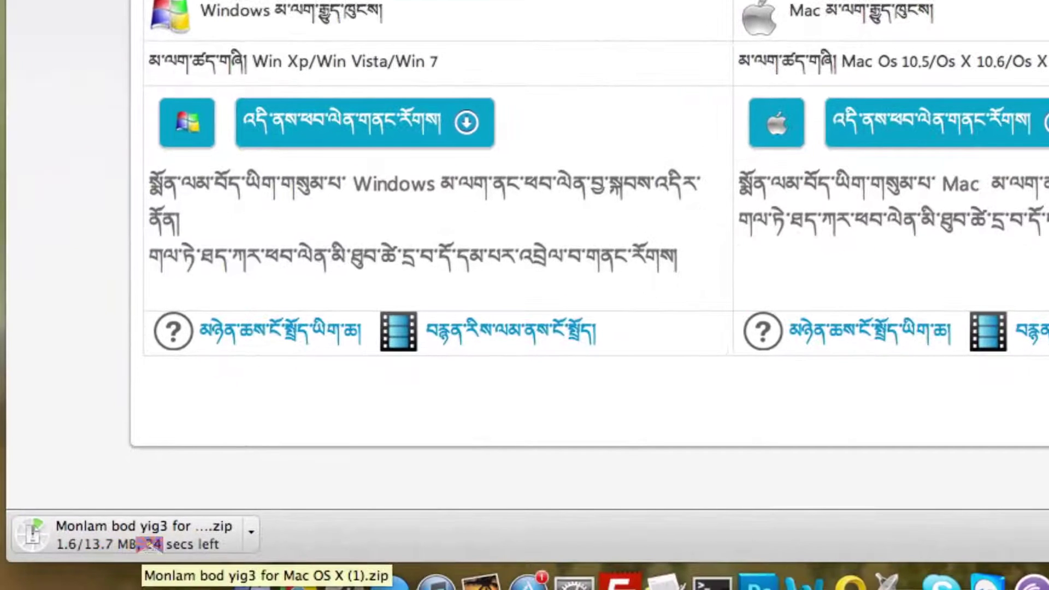
left_click_drag(268, 531, 71, 375)
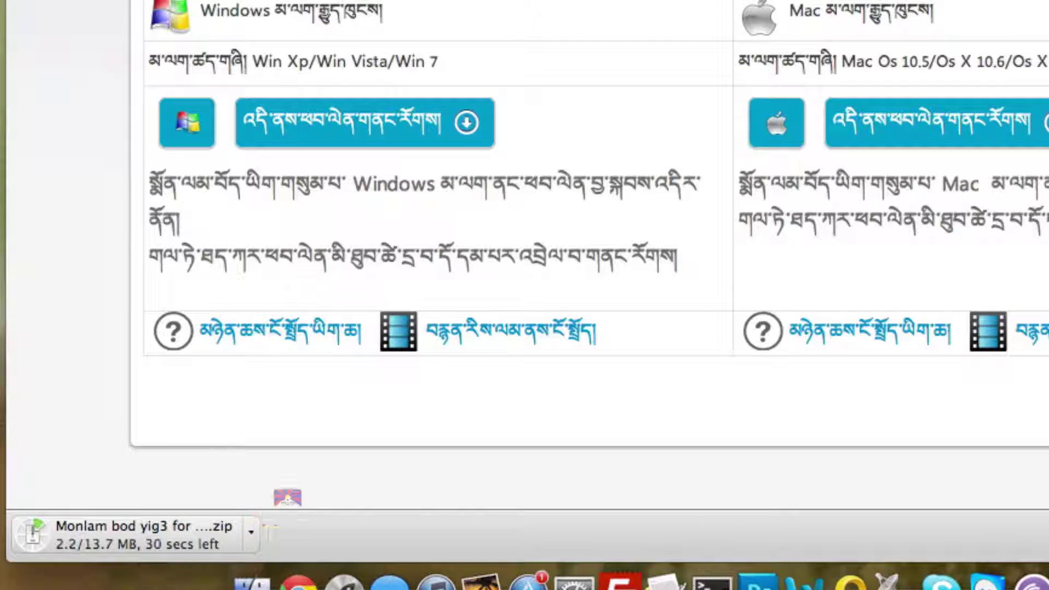
left_click(251, 530)
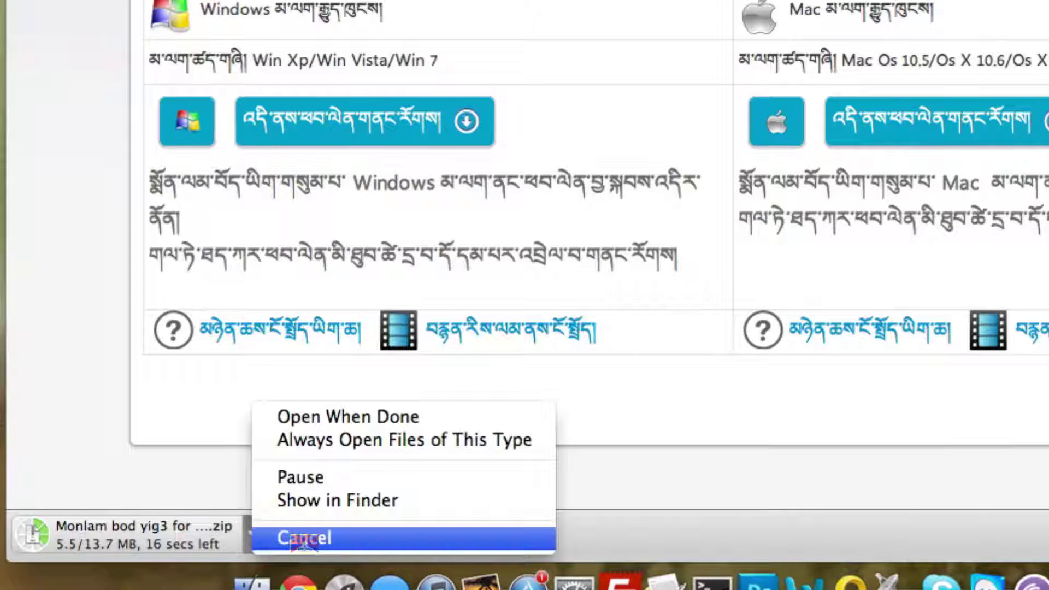
left_click(303, 538)
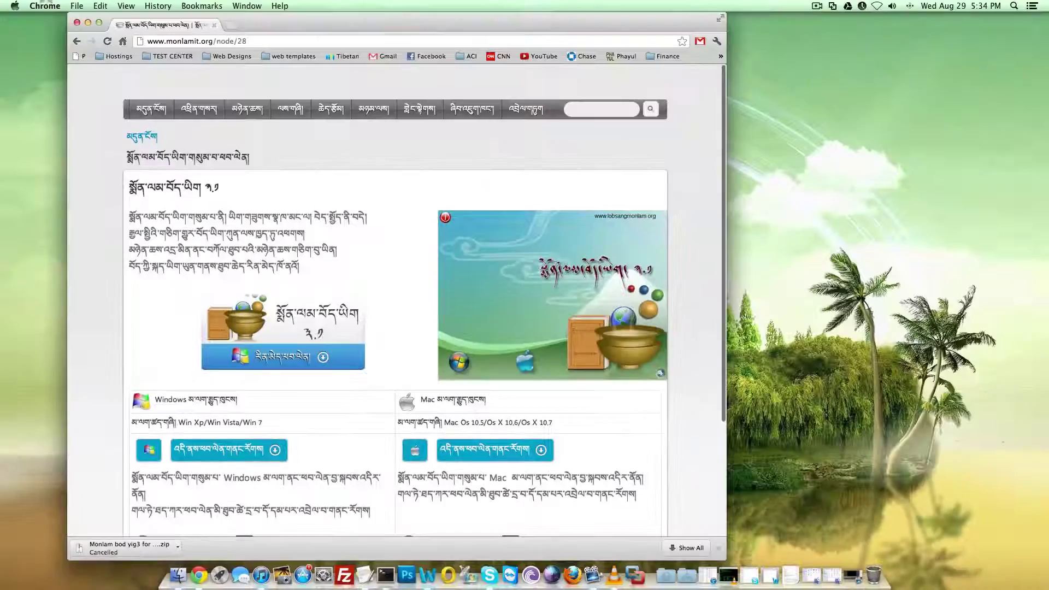
Step: Extract the Monlam bod yig3 Mac zip from Downloads and open its Fonts folder
left_click(86, 22)
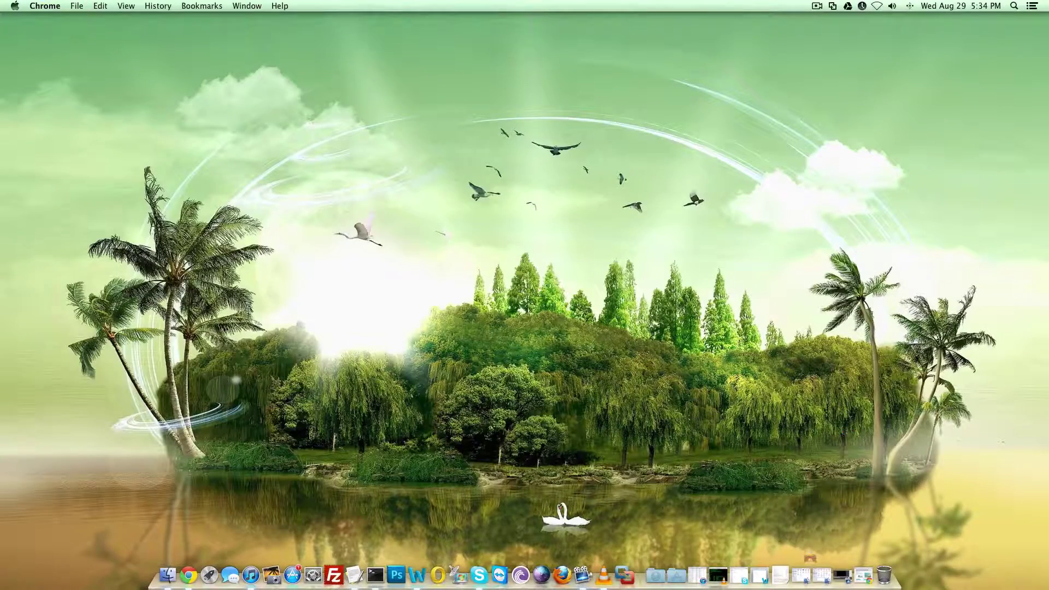
left_click(779, 576)
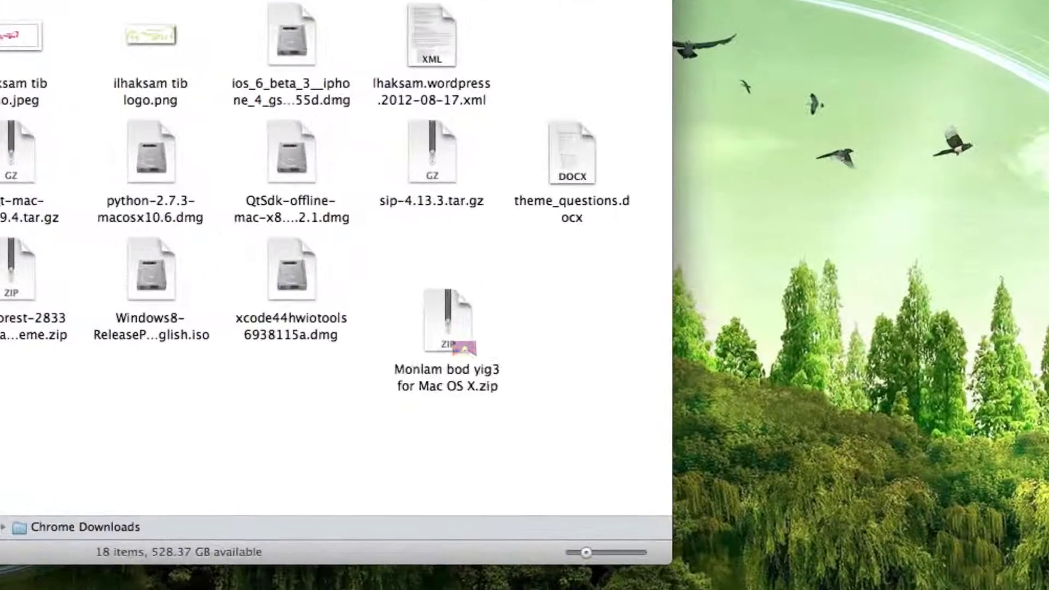
left_click(459, 330)
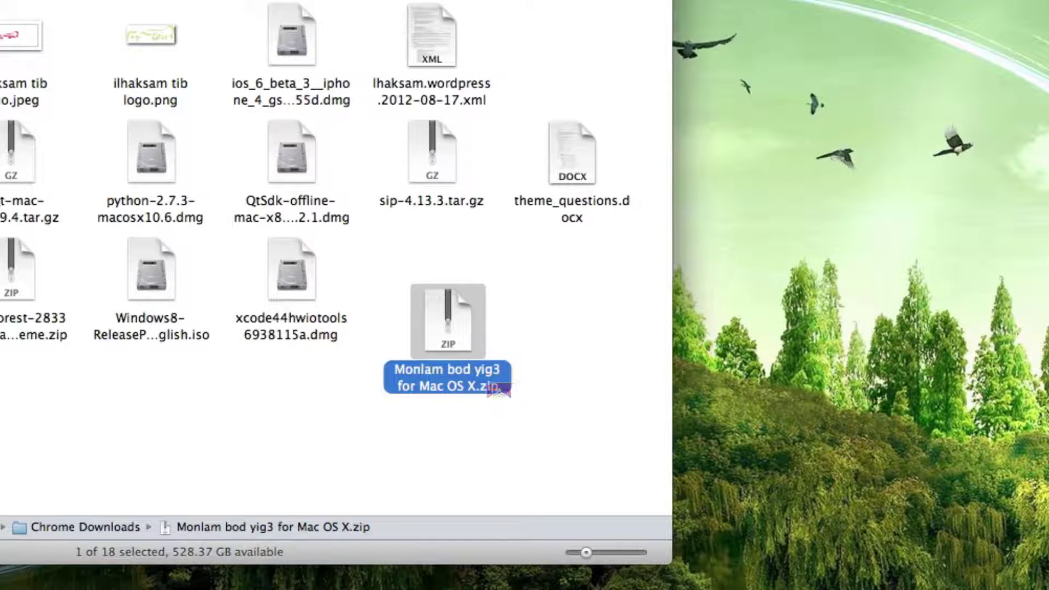
double_click(448, 337)
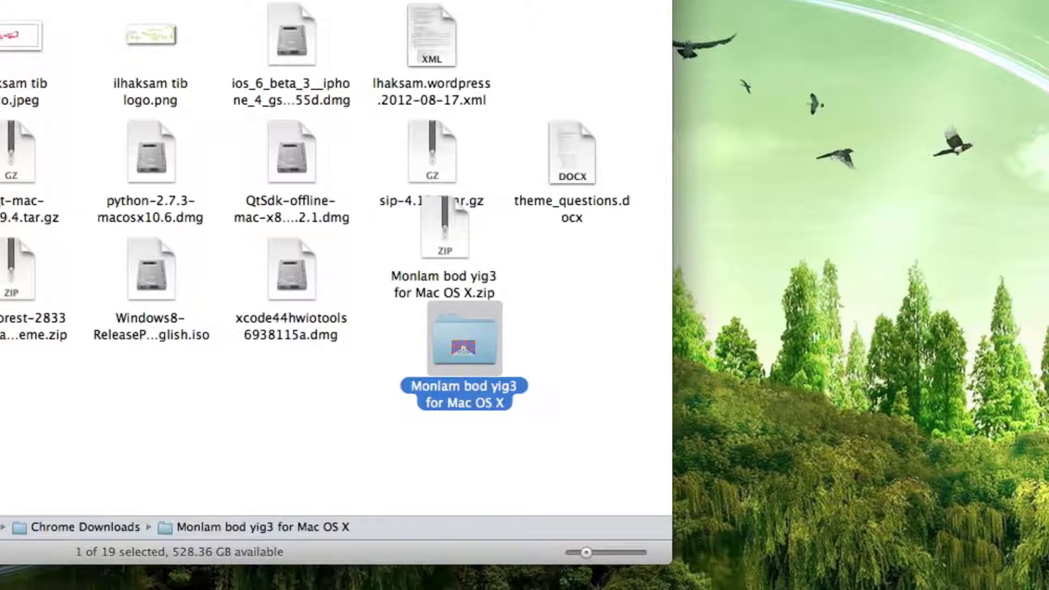
double_click(463, 347)
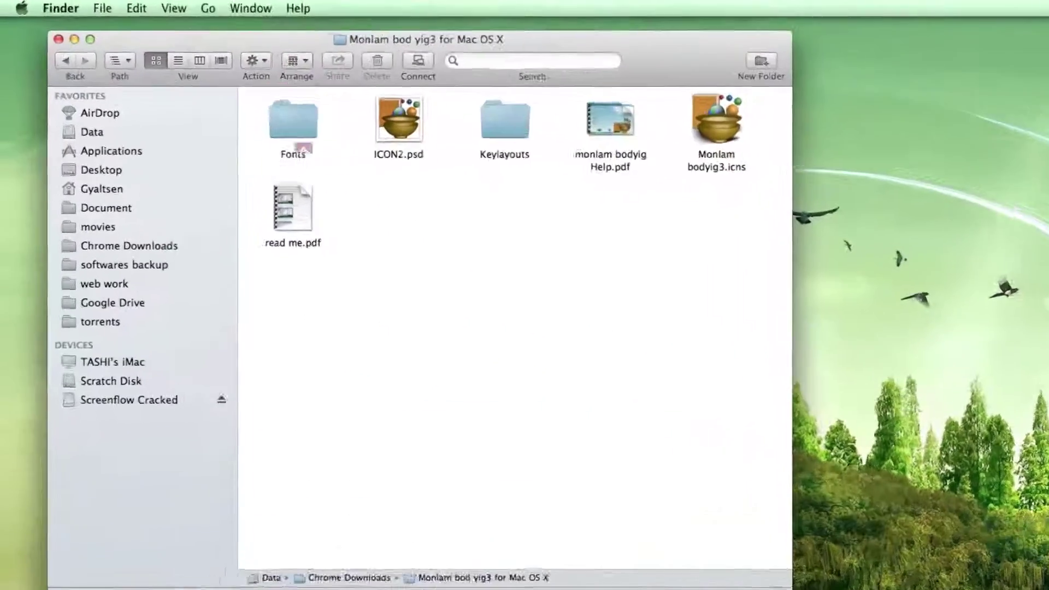
double_click(293, 123)
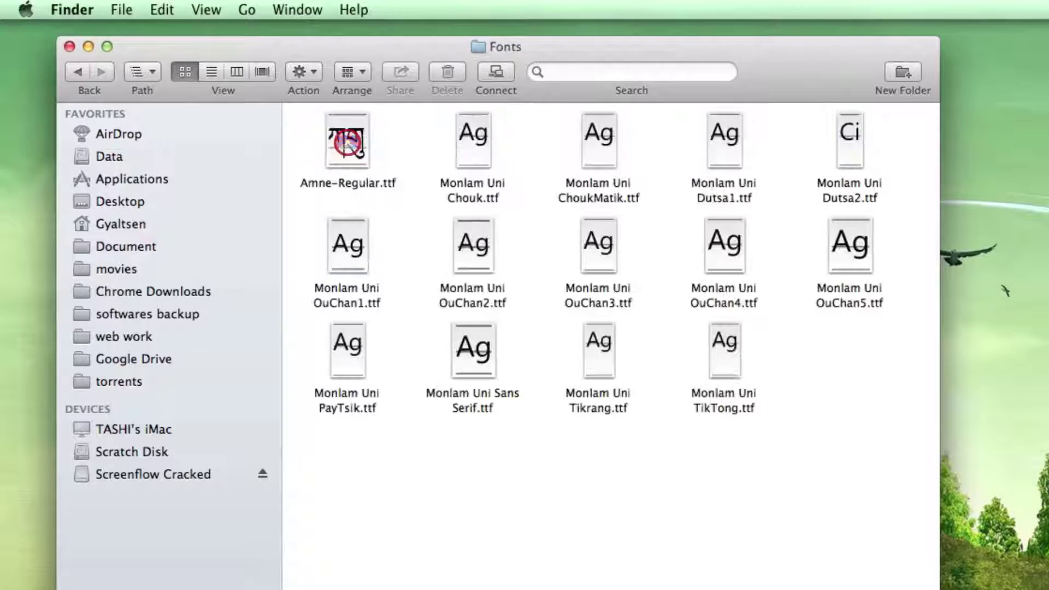
Step: Copy all thirteen font files except Monlam Uni Sans Serif.ttf
left_click_drag(874, 497, 274, 127)
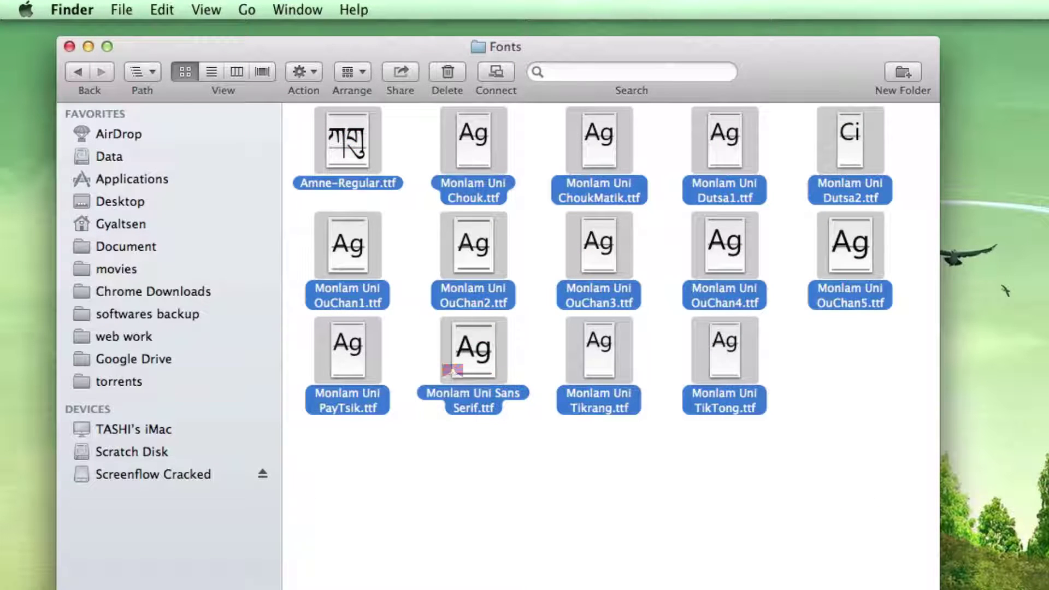
mouse_move(467, 364)
left_mouse_down()
mouse_move(457, 411)
mouse_move(484, 424)
mouse_move(483, 397)
left_mouse_up()
left_click(480, 365, "super")
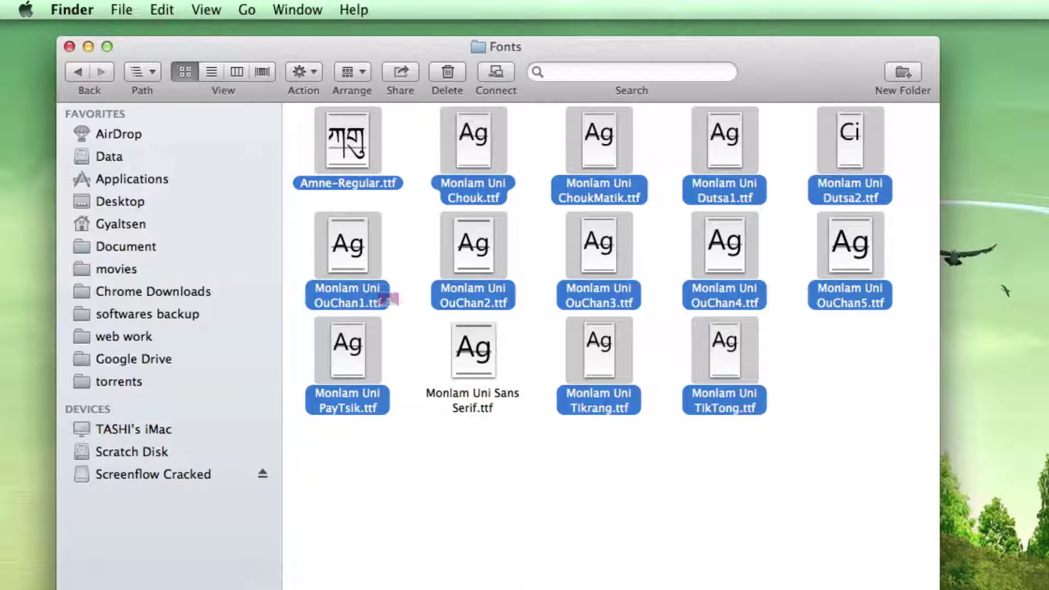
right_click(365, 297)
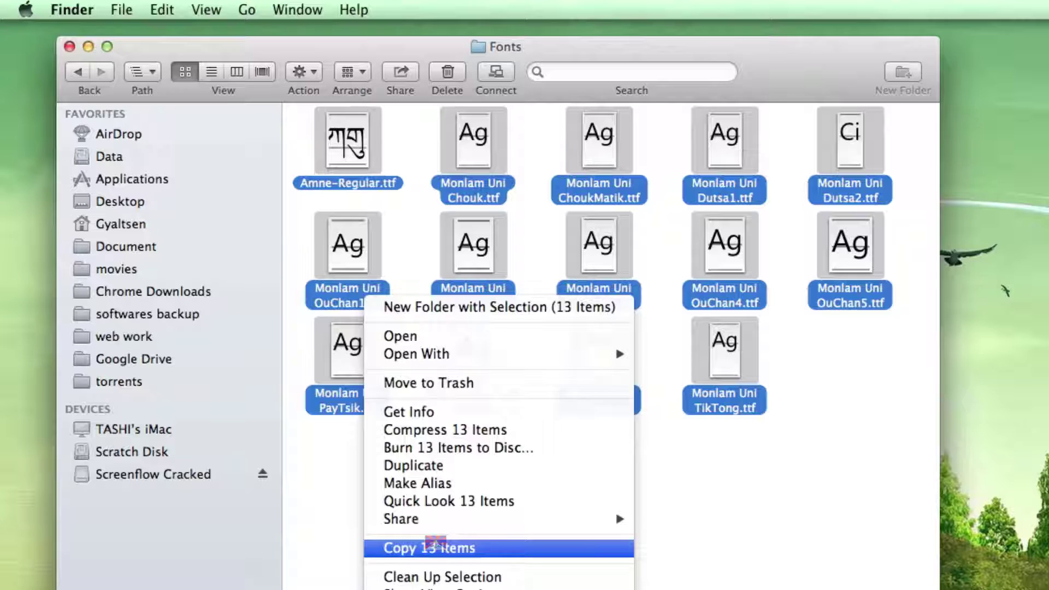
left_click(435, 546)
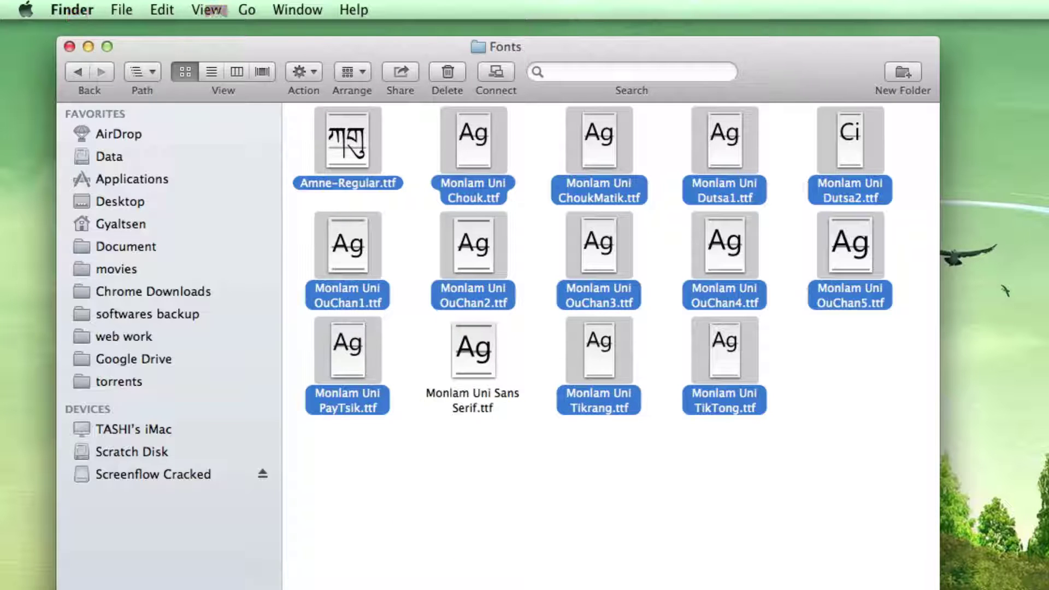
Step: Go to Root > Library > Fonts via Go > Computer
left_click(243, 10)
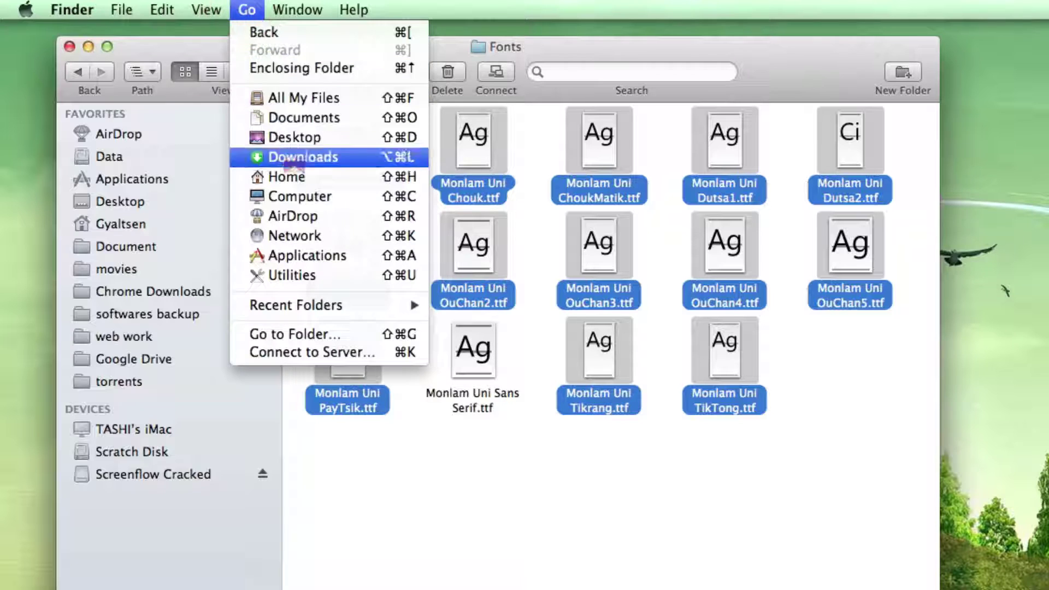
left_click(301, 198)
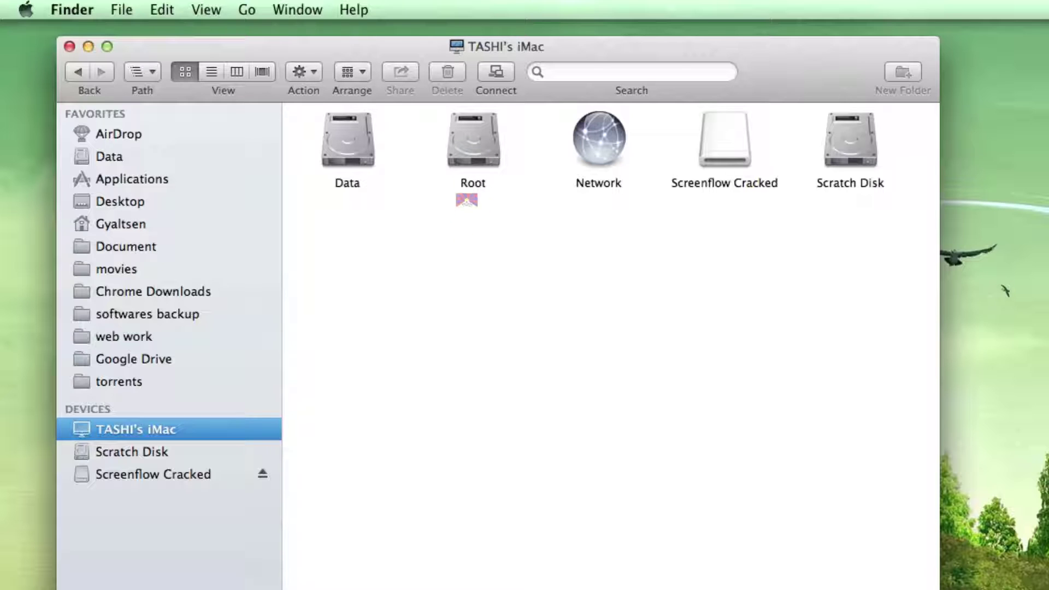
double_click(469, 148)
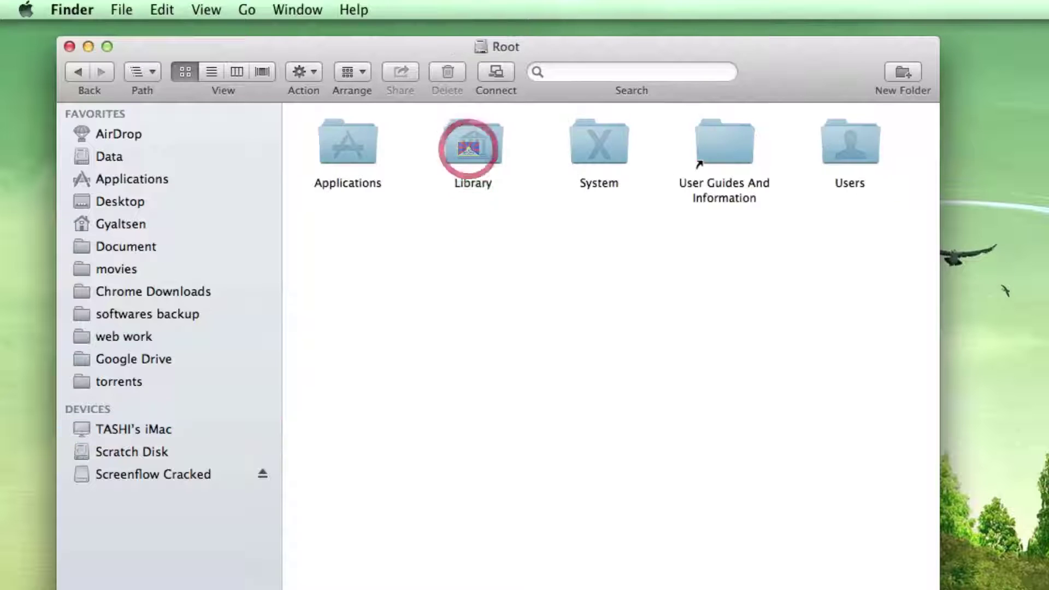
double_click(474, 146)
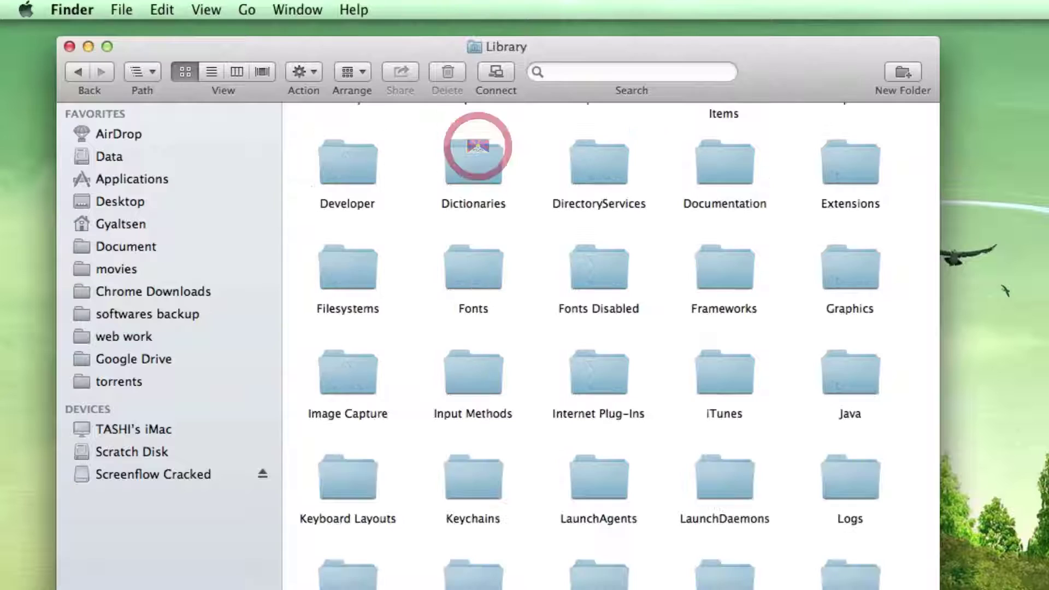
scroll(471, 246, "up", 2)
scroll(468, 213, "down", 3)
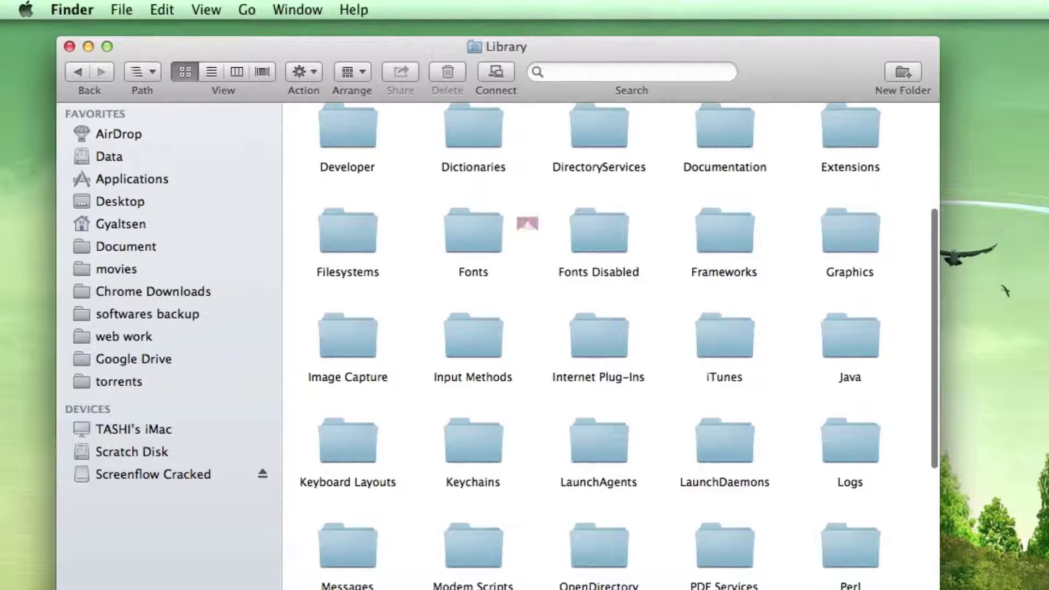
double_click(475, 244)
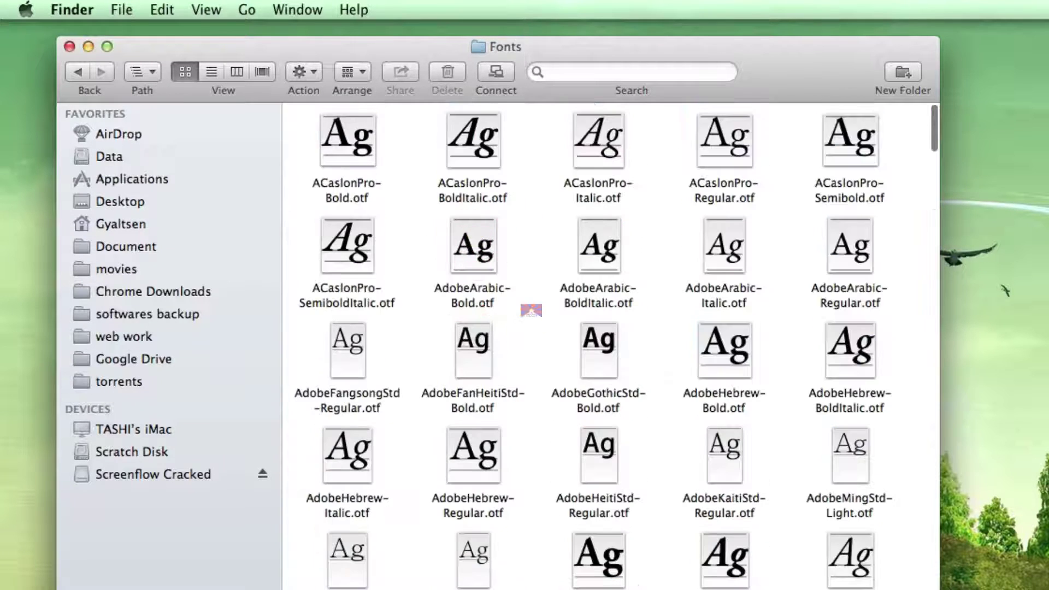
Step: Paste the 13 copied Monlam fonts into the system Fonts folder and reposition the window
right_click(531, 310)
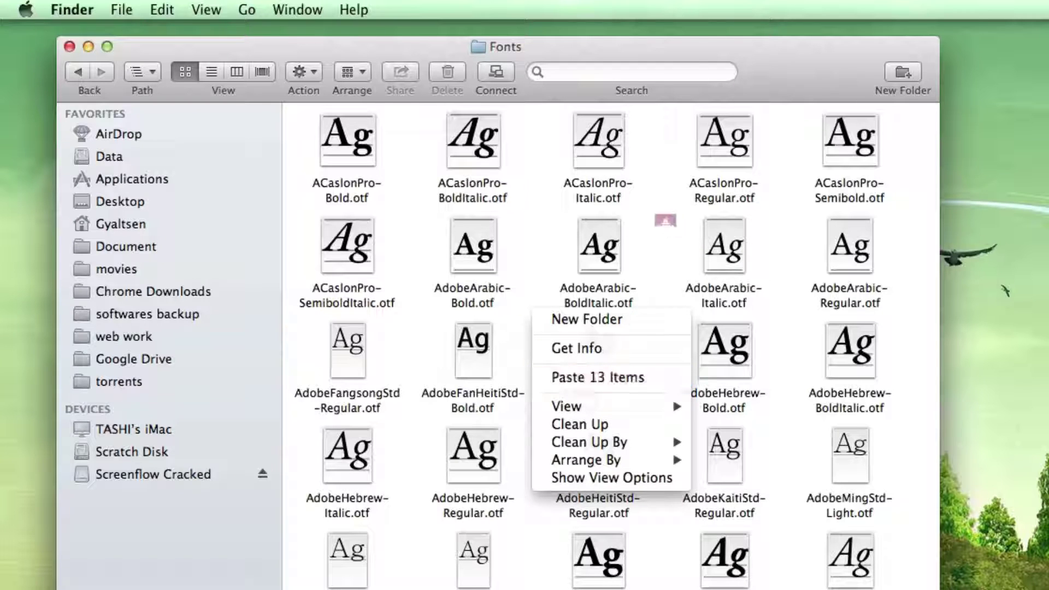
left_click(664, 220)
left_click_drag(272, 52, 326, 76)
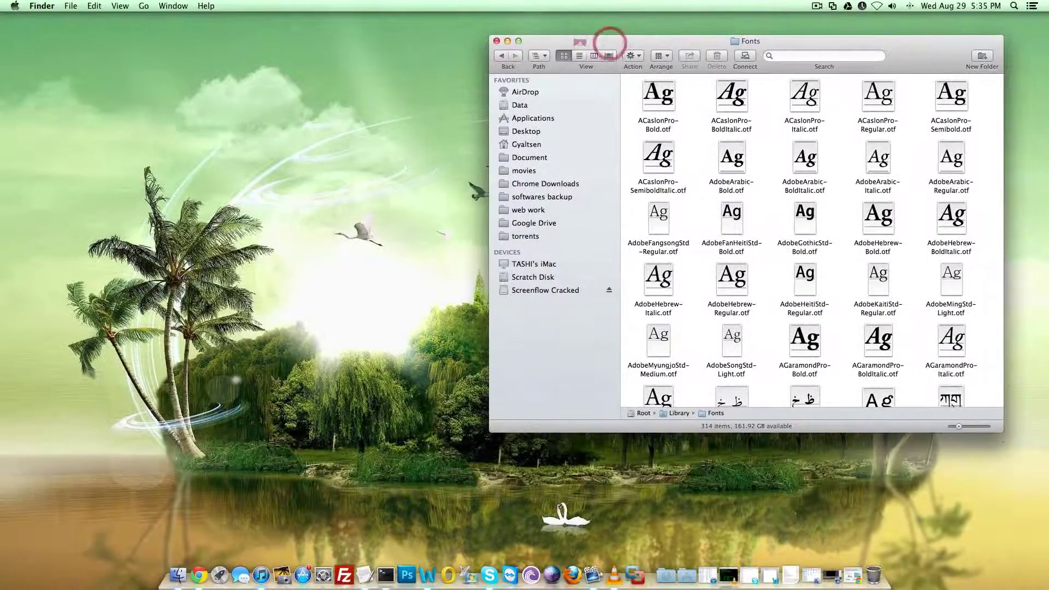
left_click_drag(606, 41, 354, 49)
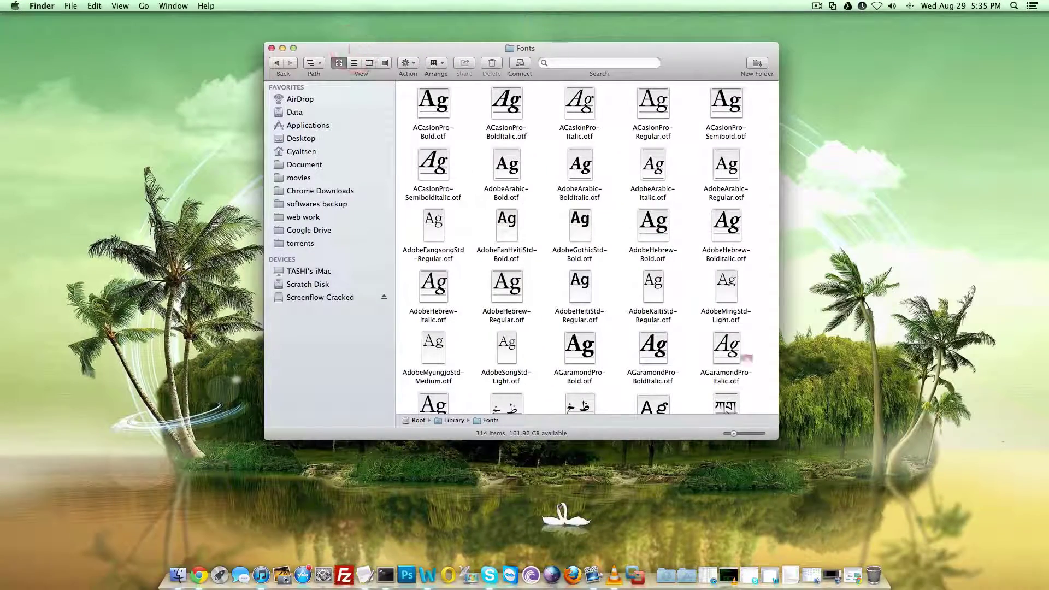
Step: Copy Monlam Uni Sans Serif.ttf from the downloaded Monlam Fonts folder
left_click(810, 576)
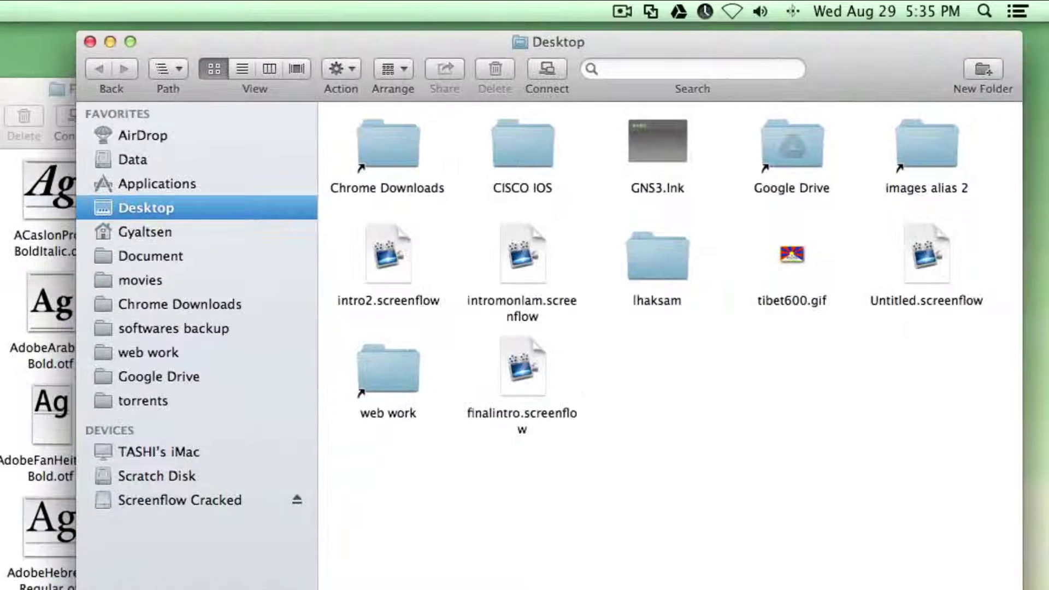
double_click(388, 146)
double_click(820, 553)
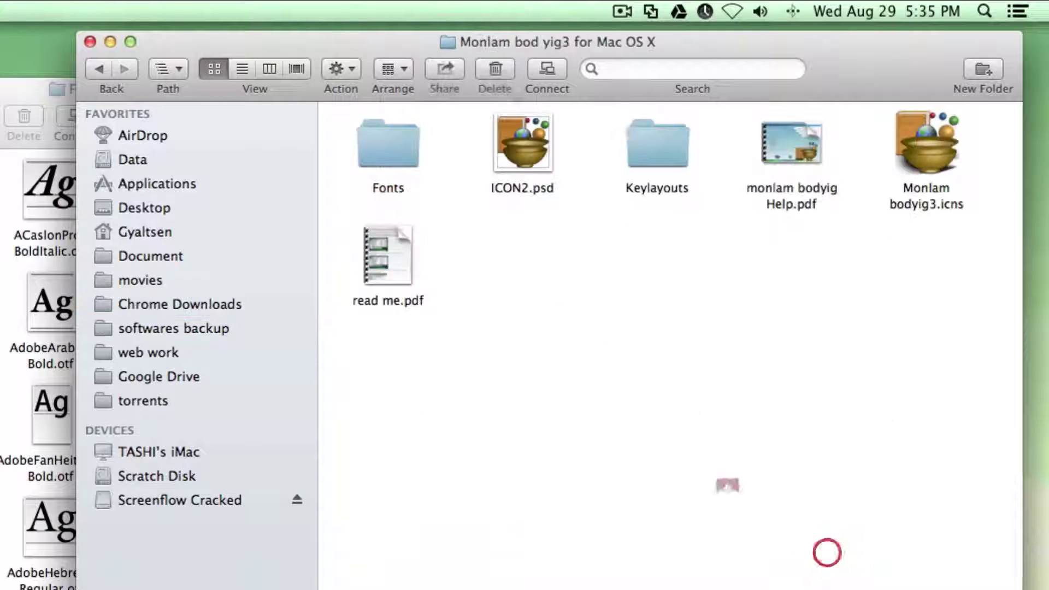
double_click(405, 141)
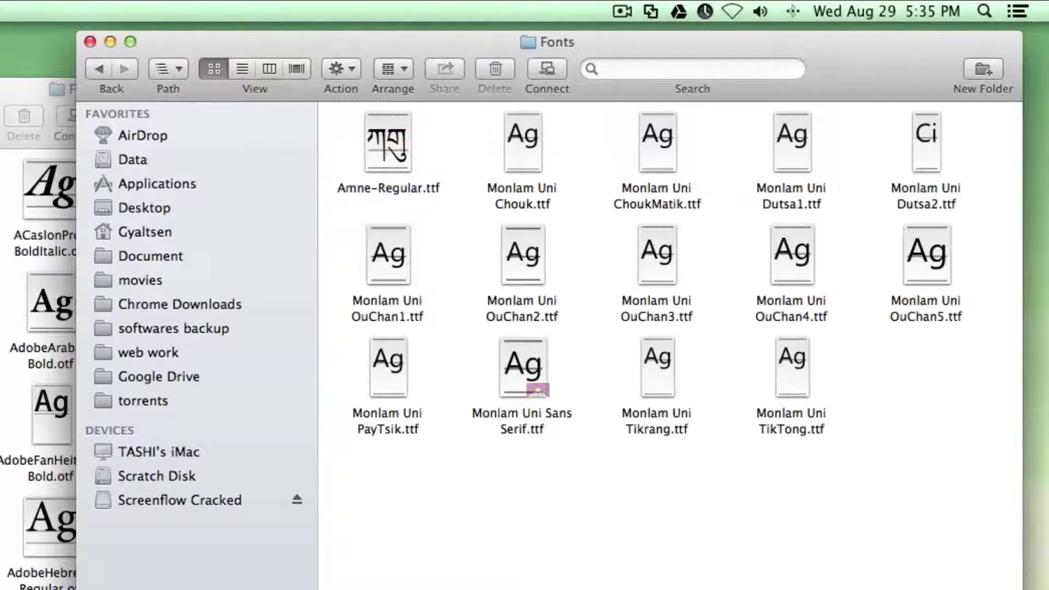
left_click(533, 373)
right_click(533, 373)
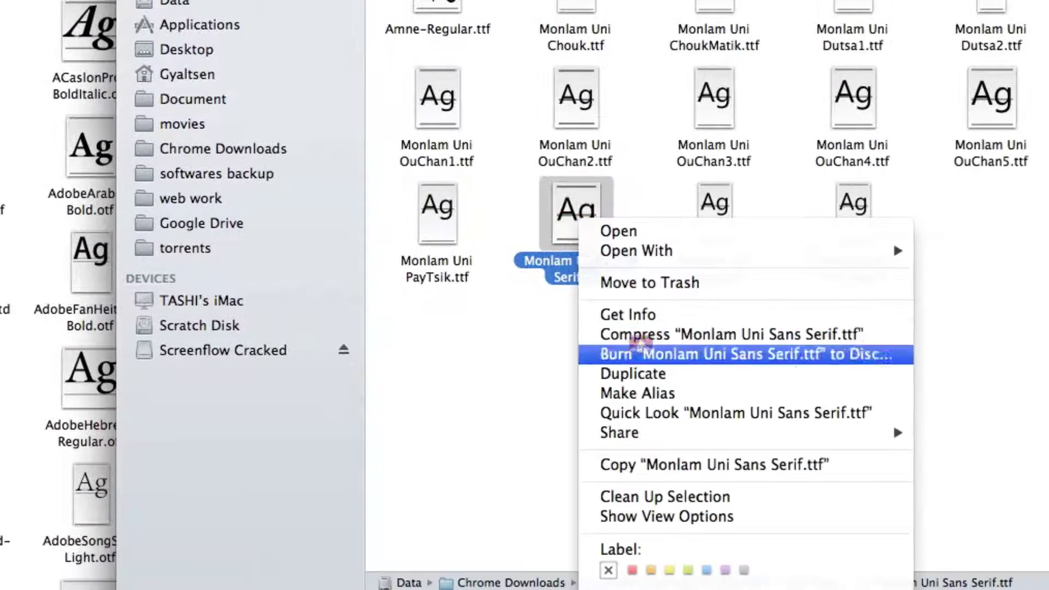
left_click(647, 469)
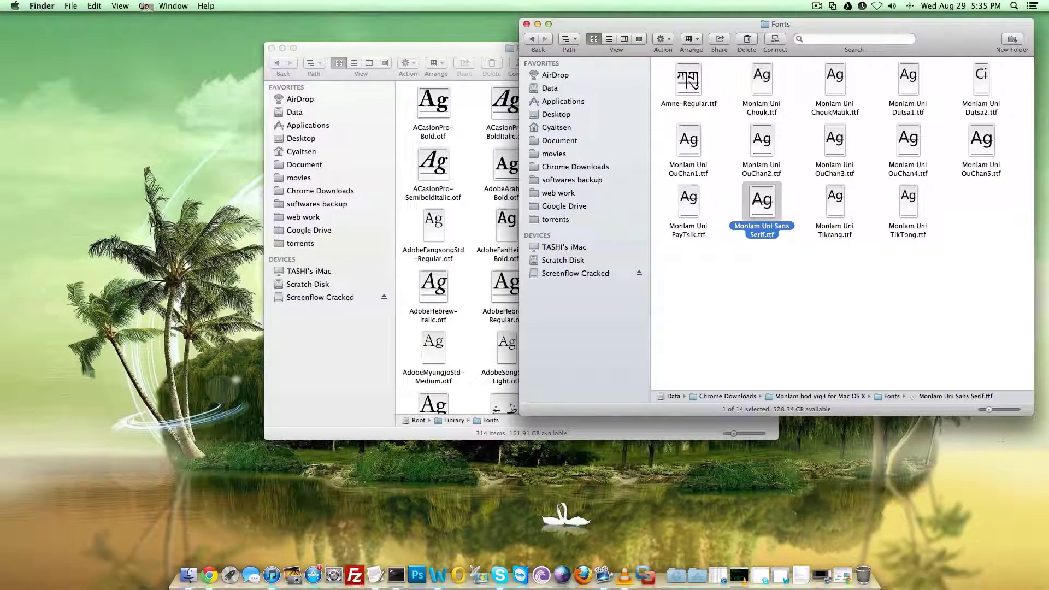
Step: Paste the font into the personal Library Fonts folder, then close that window
left_click(144, 6)
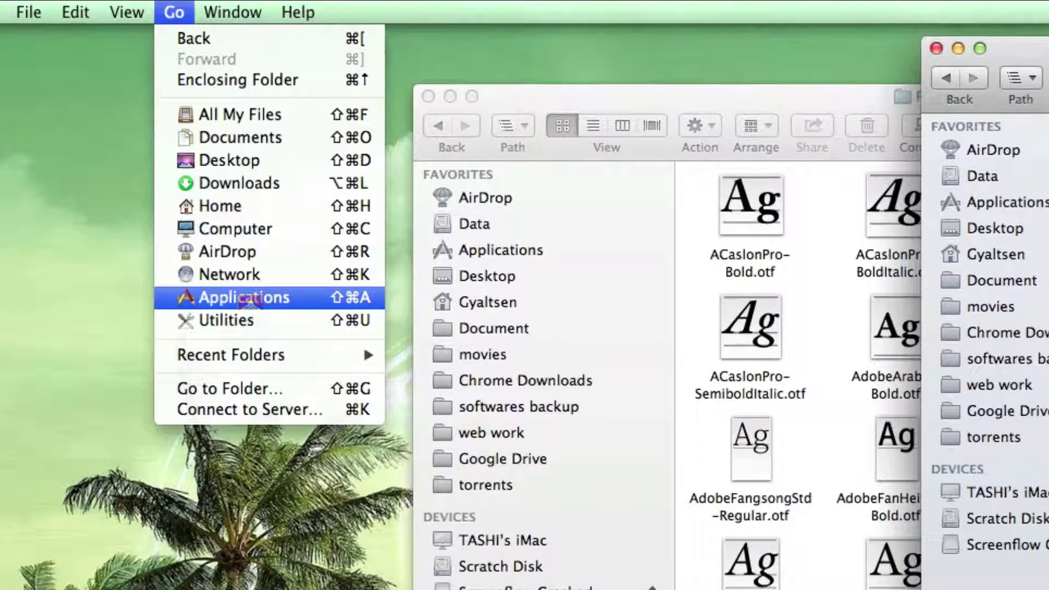
key("alt")
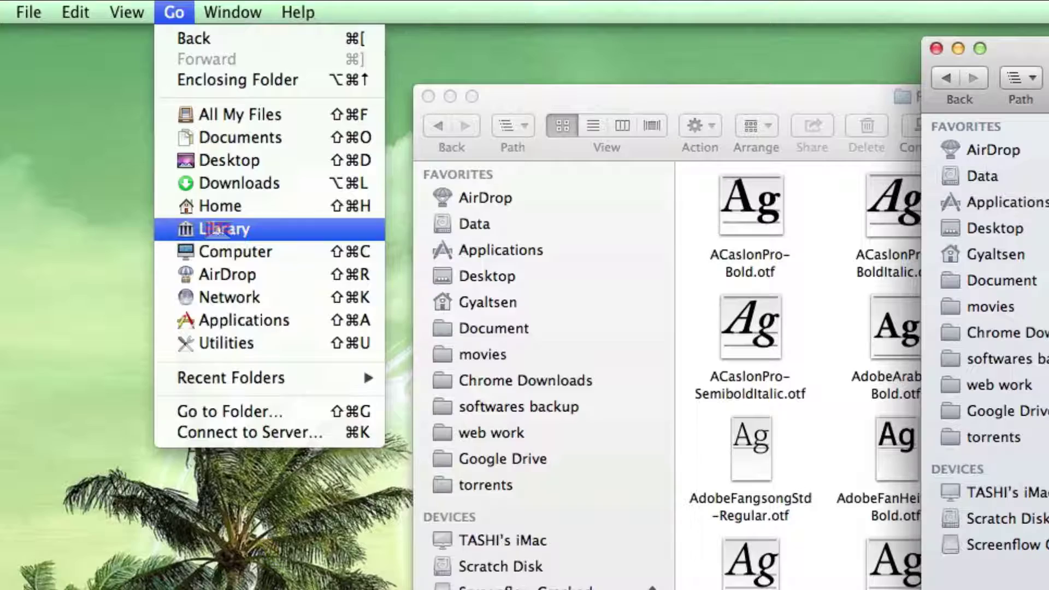
left_click(217, 228)
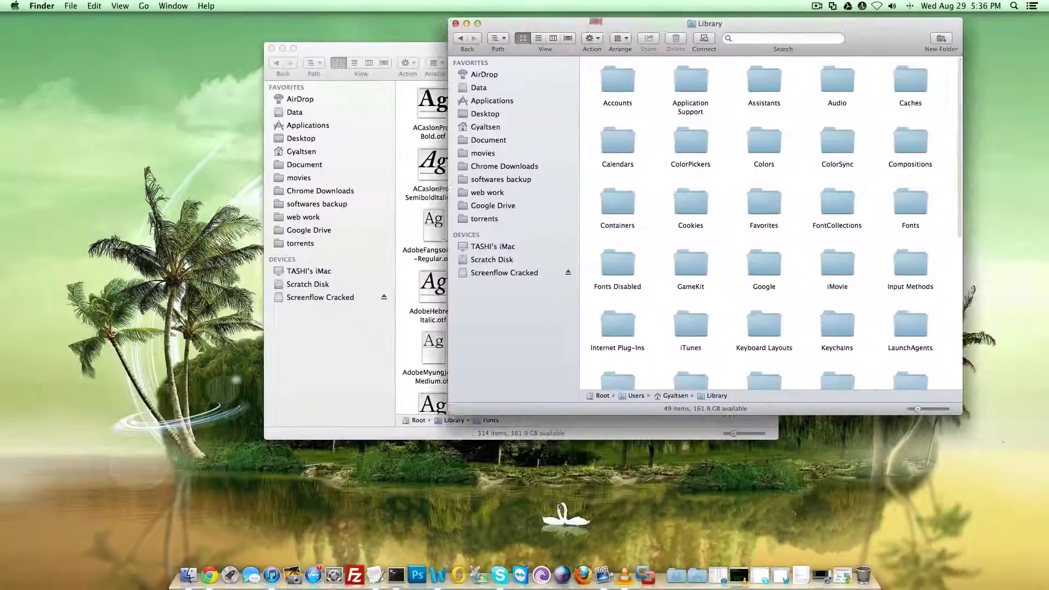
left_click_drag(596, 21, 530, 16)
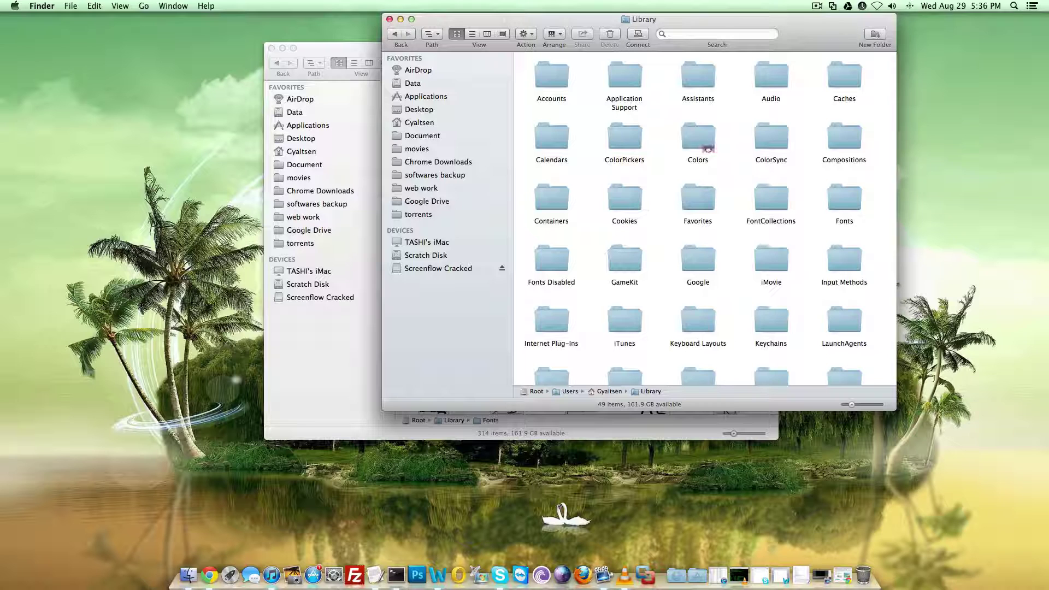
double_click(857, 207)
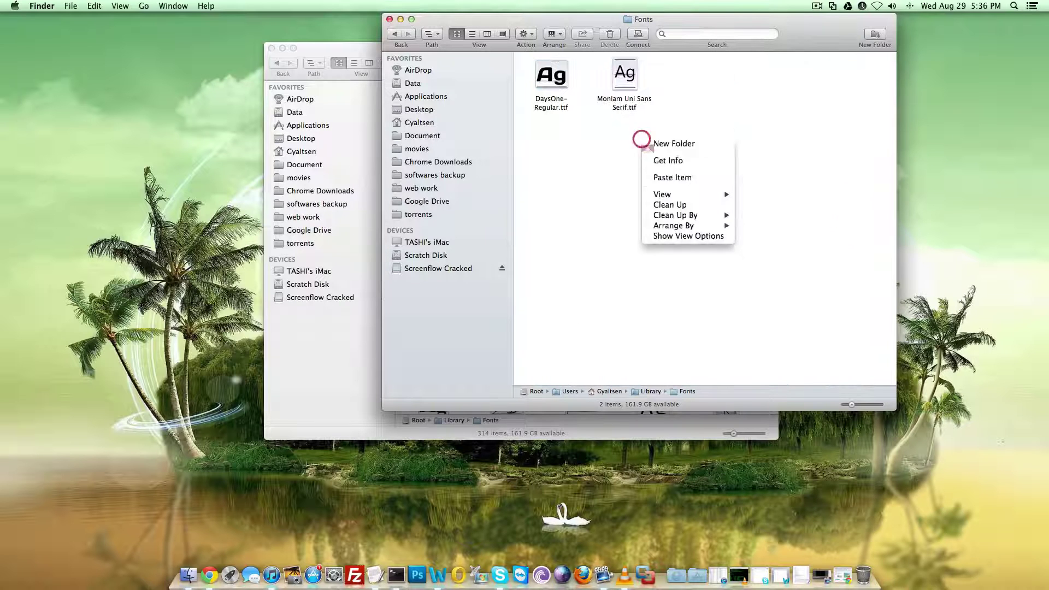
left_click(613, 162)
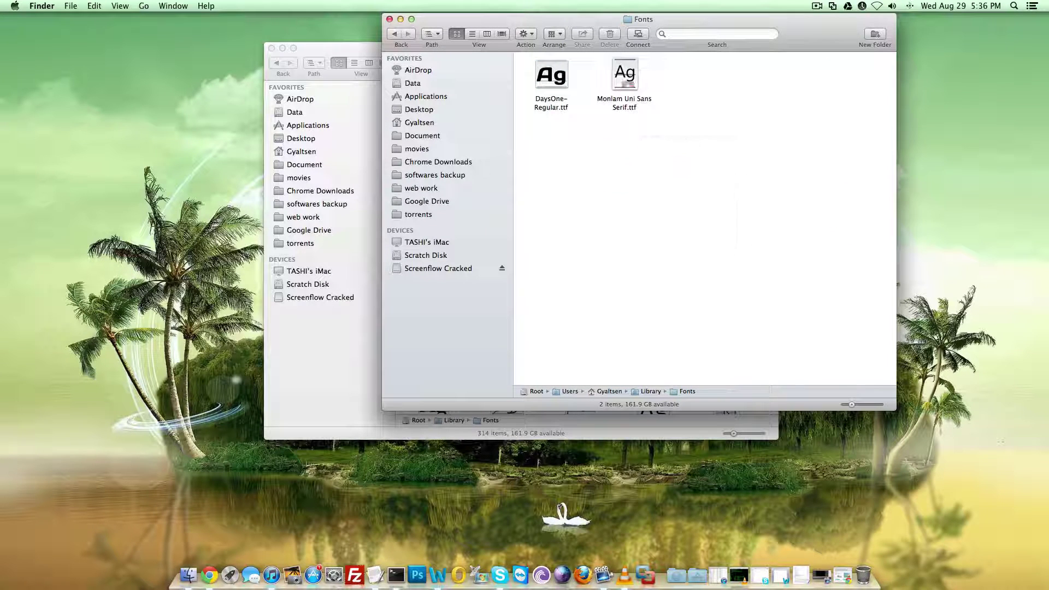
left_click(390, 19)
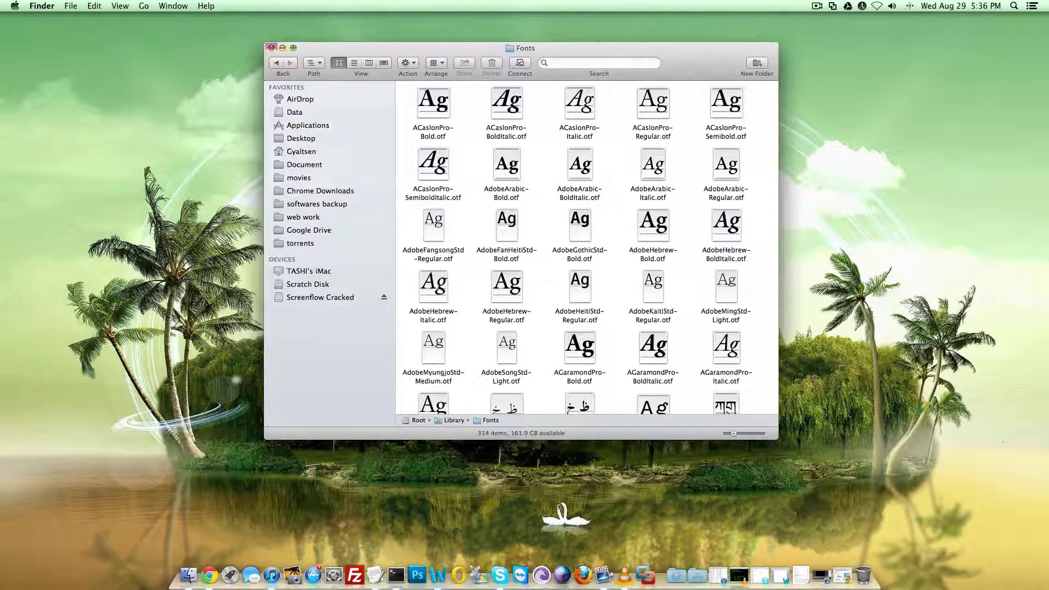
Step: Copy the four Monlam keyboard layout files from the downloaded Keylayouts folder
left_click(270, 47)
left_click(185, 574)
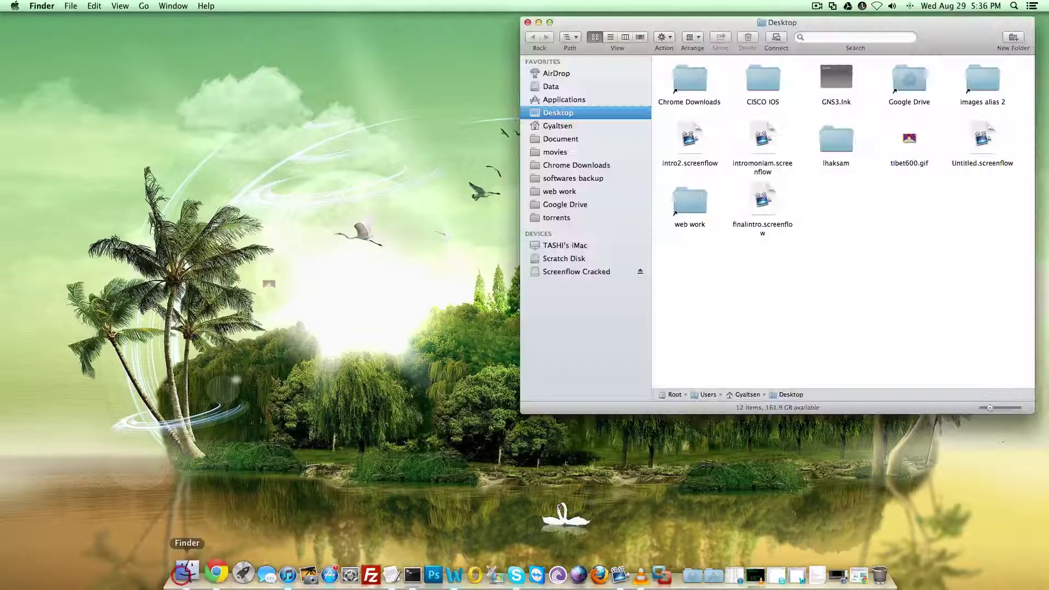
left_click(575, 165)
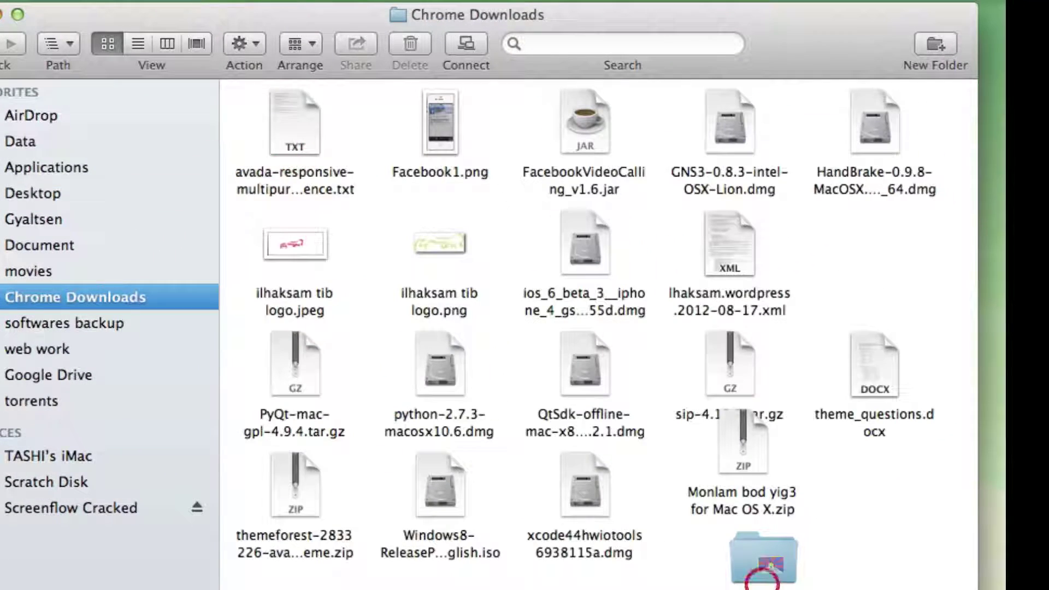
double_click(762, 564)
double_click(585, 123)
left_click_drag(818, 285, 325, 128)
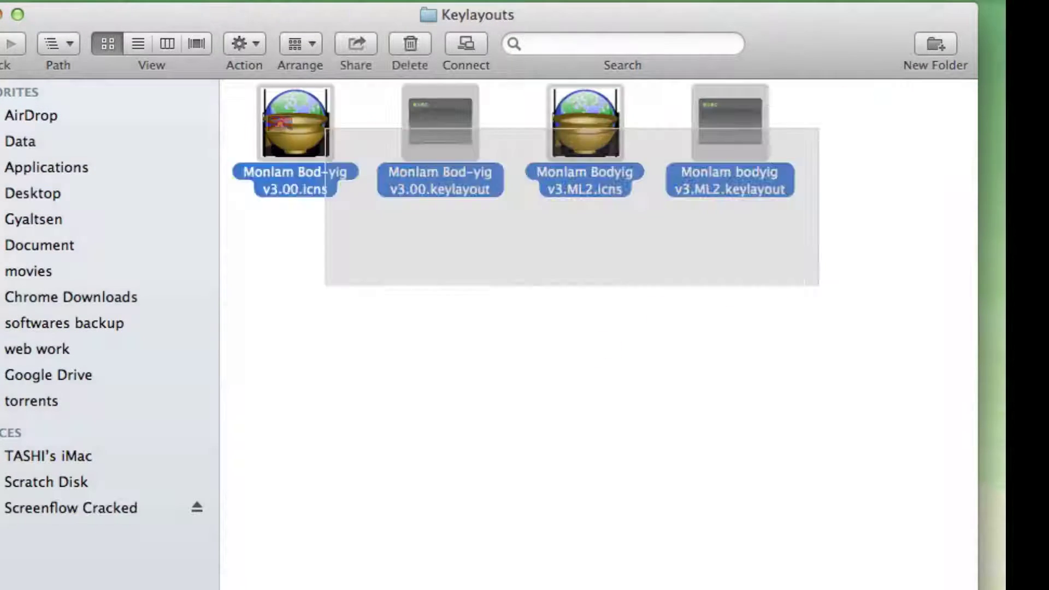
right_click(297, 123)
left_click(382, 413)
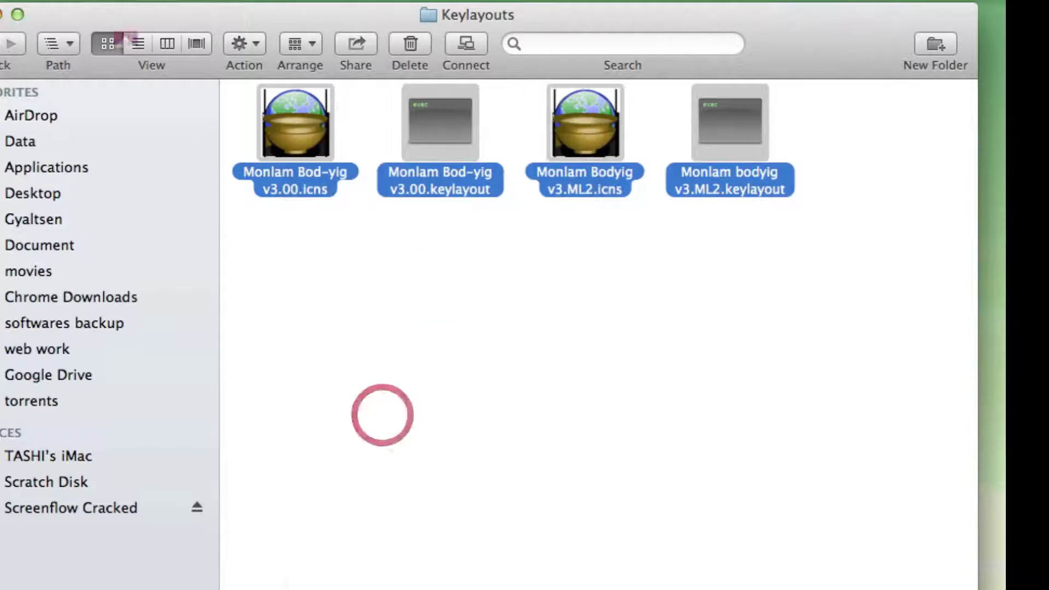
Step: Go to the Root drive's Library folder via Go > Computer
left_click(480, 40)
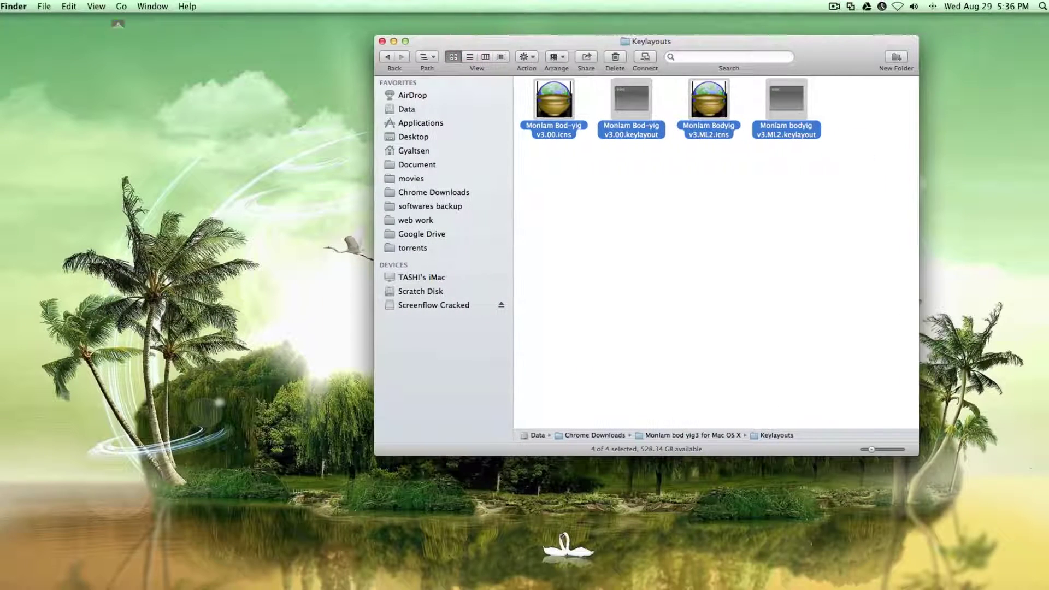
left_click(59, 62)
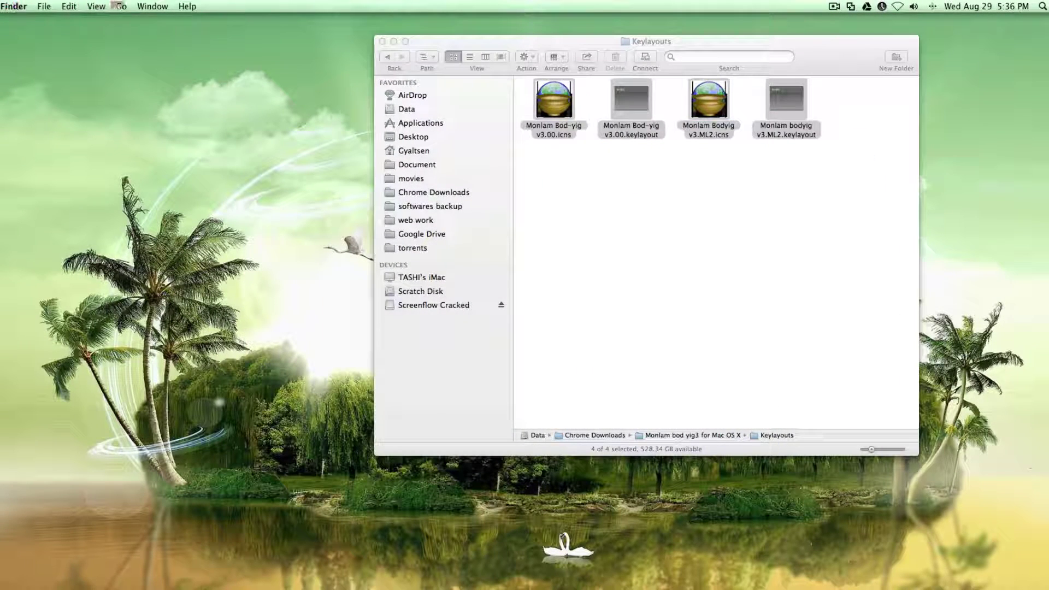
left_click(122, 7)
left_click(145, 114)
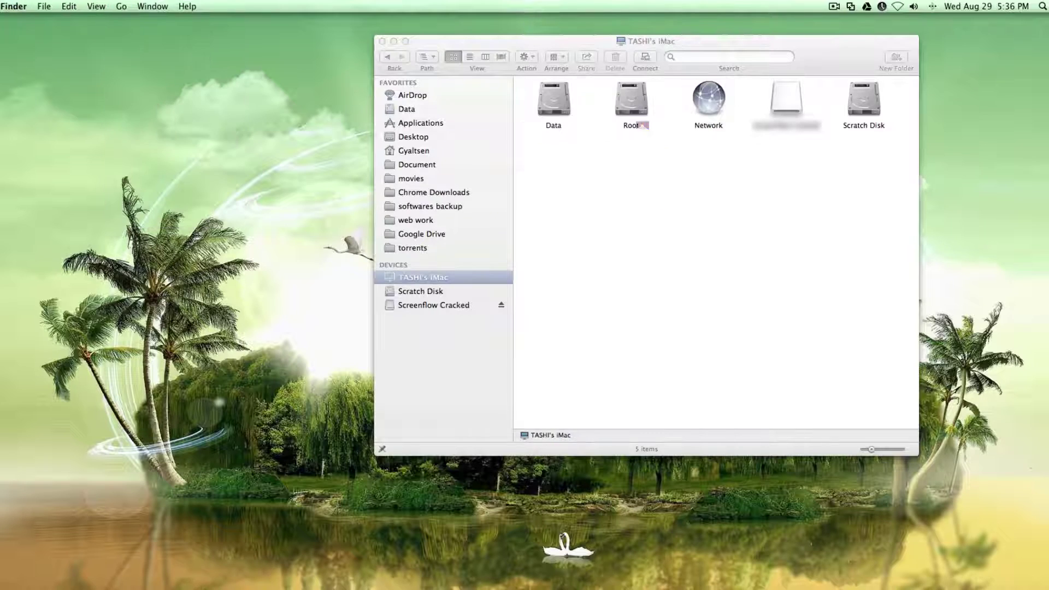
double_click(630, 102)
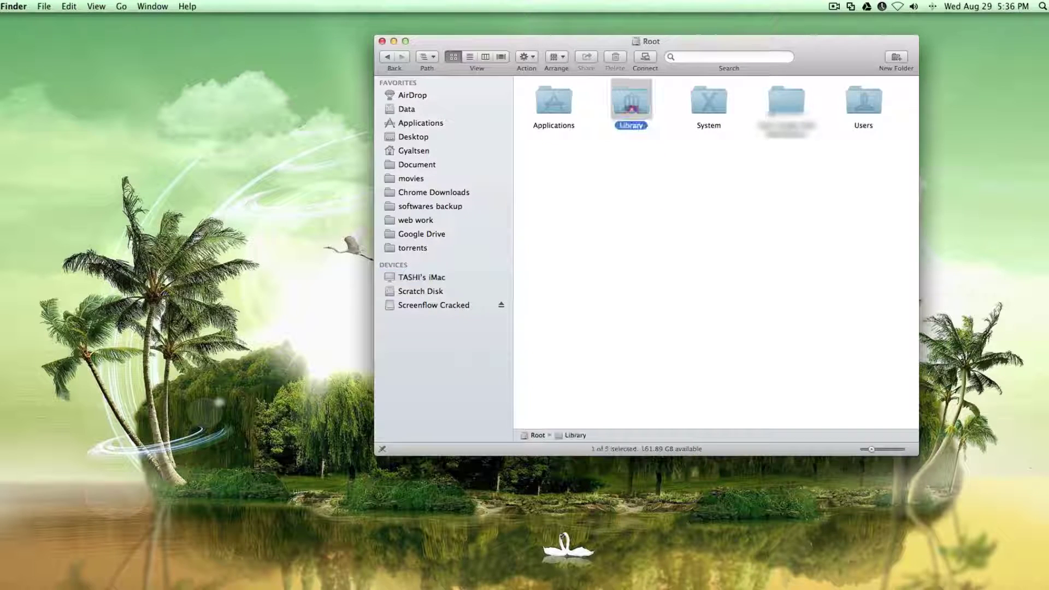
double_click(627, 100)
Step: Open Keyboard Layouts, check the Monlam files are there, and close the window
left_click(708, 156)
key("k")
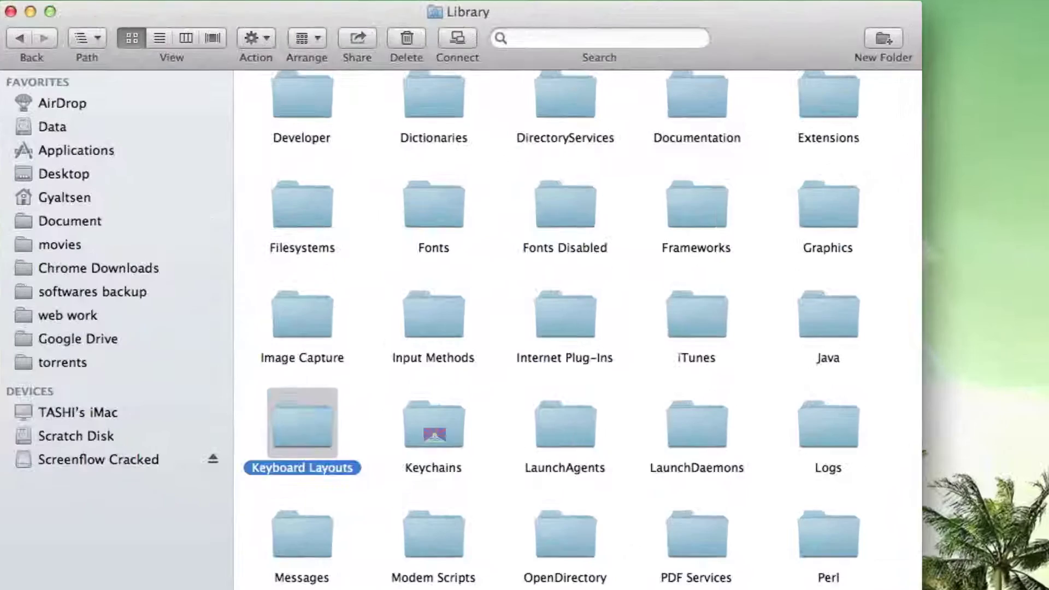
double_click(317, 443)
right_click(415, 362)
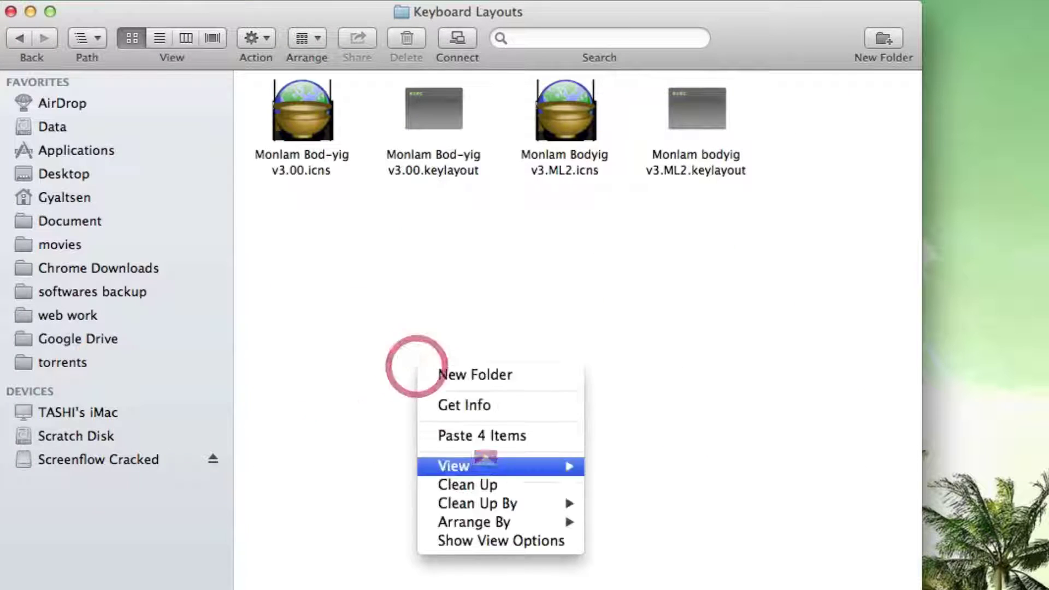
left_click(515, 240)
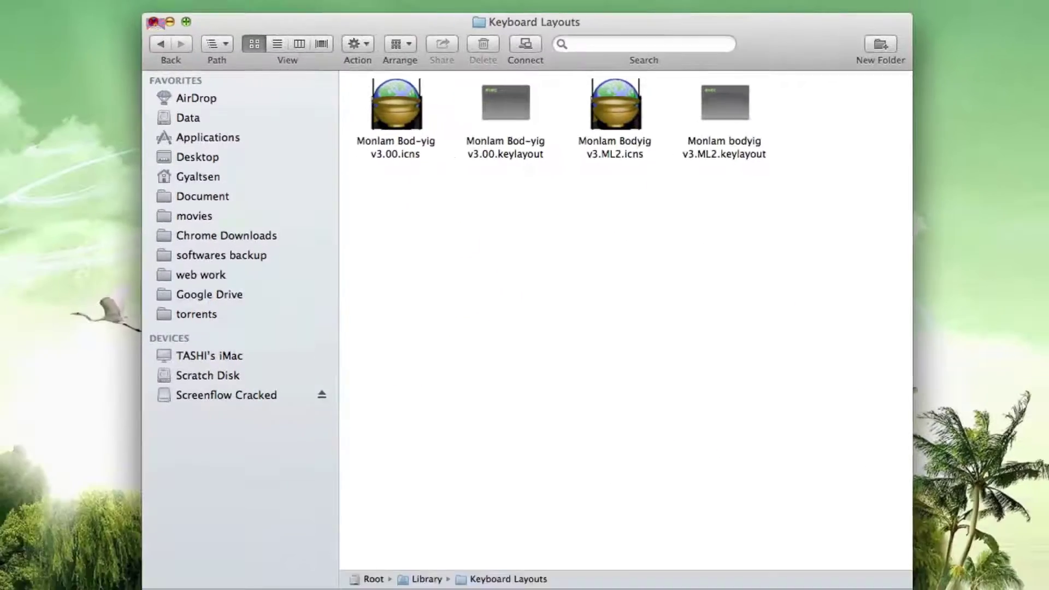
left_click(9, 12)
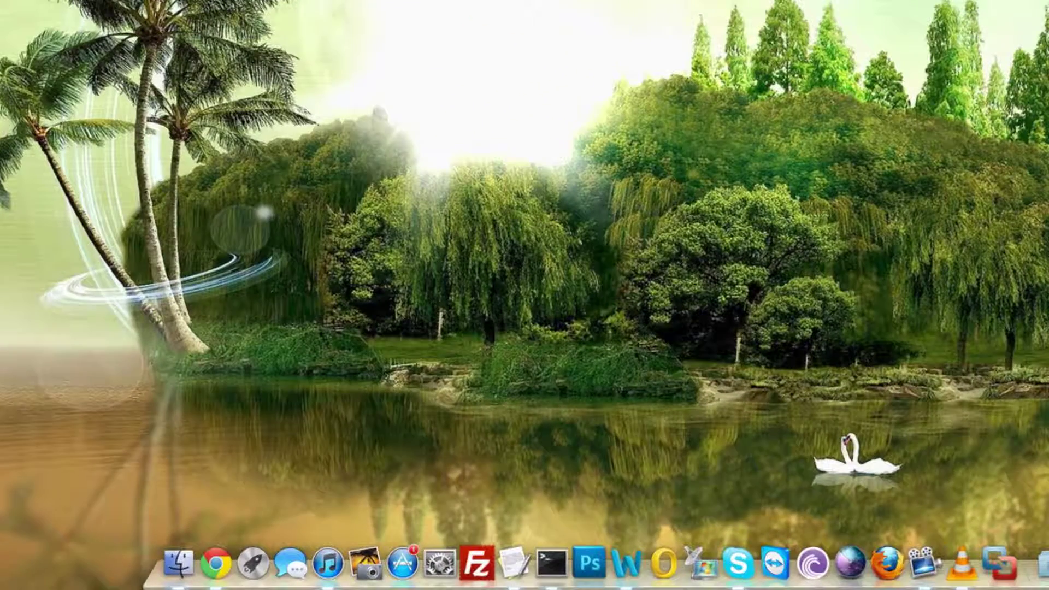
Step: Enable Monlam v3.ML2 and Show Input menu in Language & Text Input Sources
mouse_move(422, 517)
left_mouse_down()
mouse_move(444, 559)
mouse_move(363, 551)
left_mouse_up()
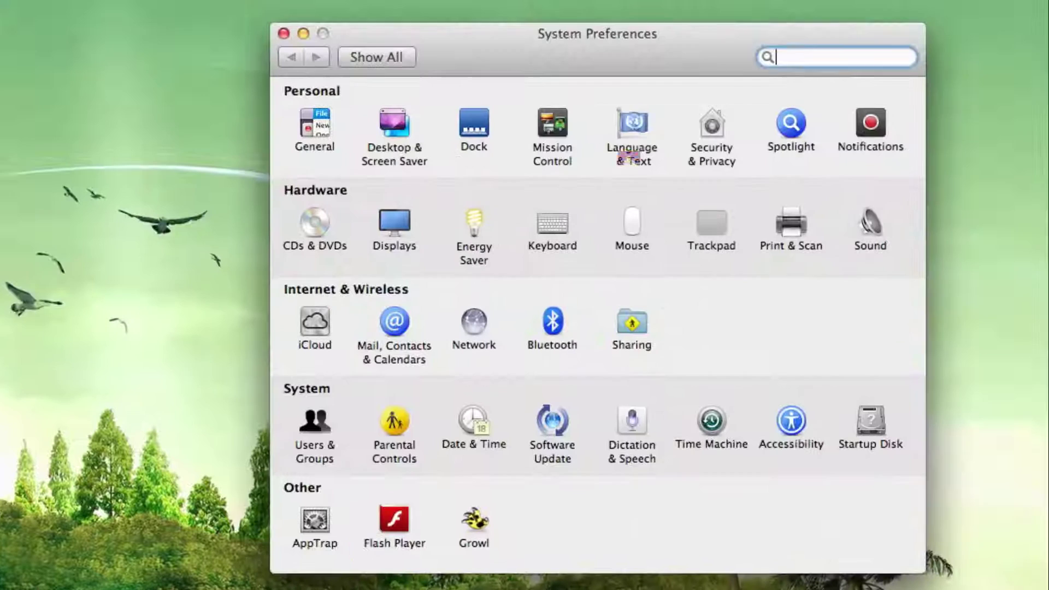
left_click(631, 126)
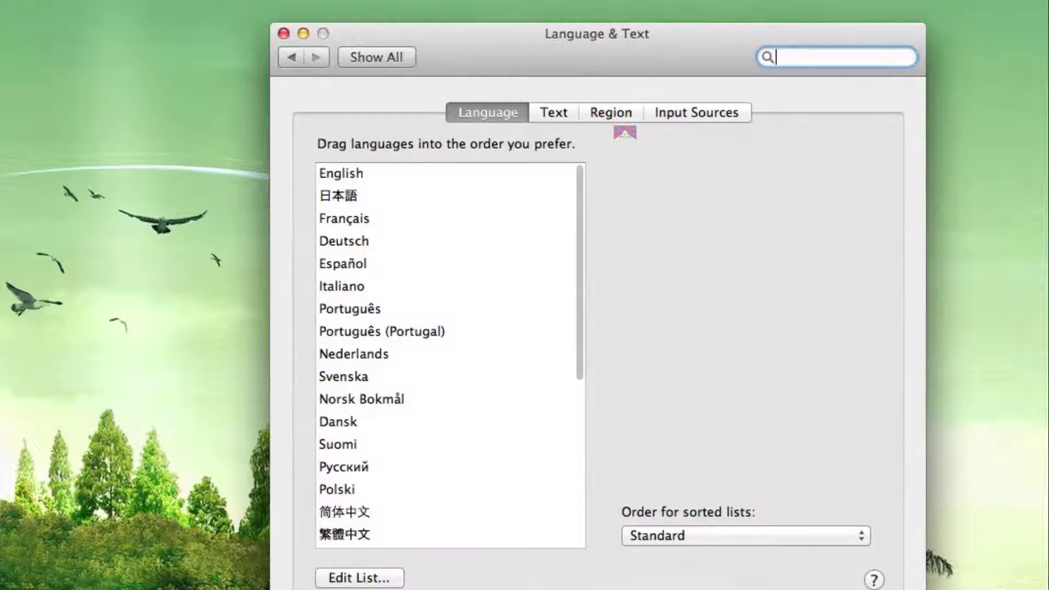
left_click(693, 111)
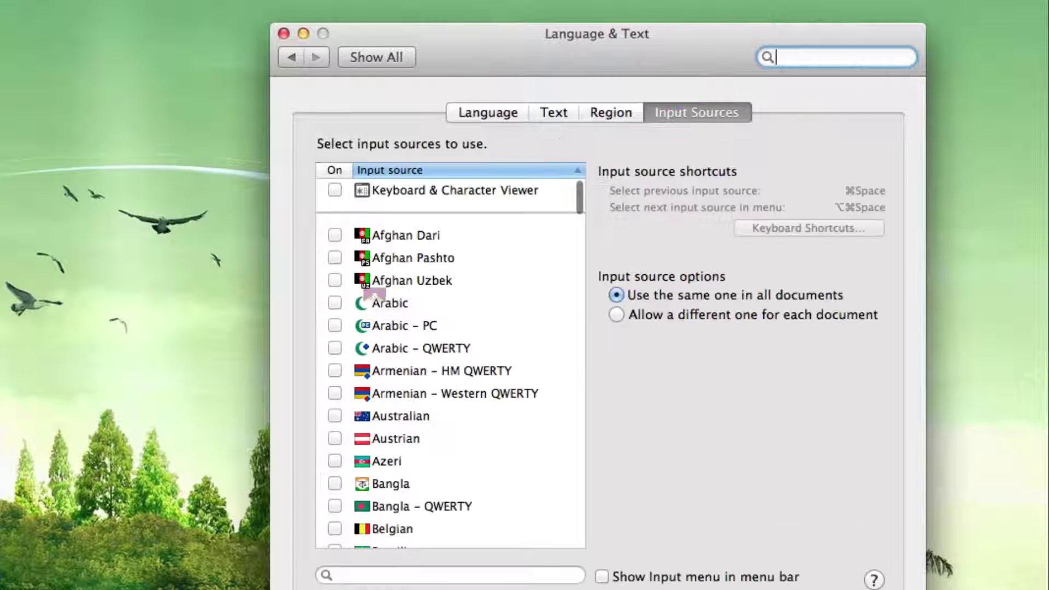
scroll(456, 416, "down", 4)
scroll(454, 415, "down", 5)
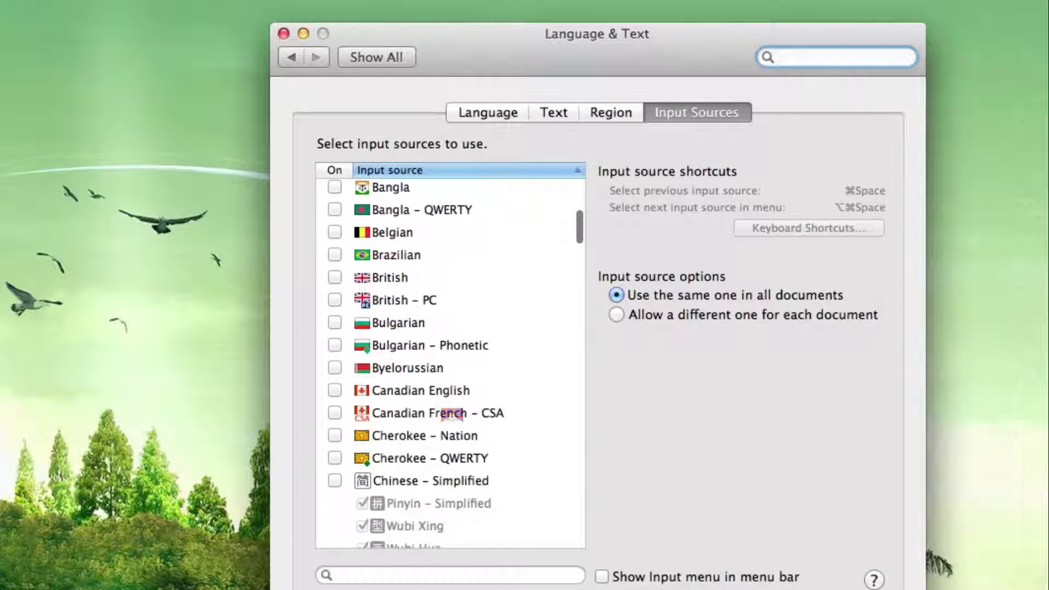
scroll(451, 414, "down", 5)
scroll(452, 413, "down", 5)
scroll(451, 414, "down", 2)
scroll(452, 414, "down", 4)
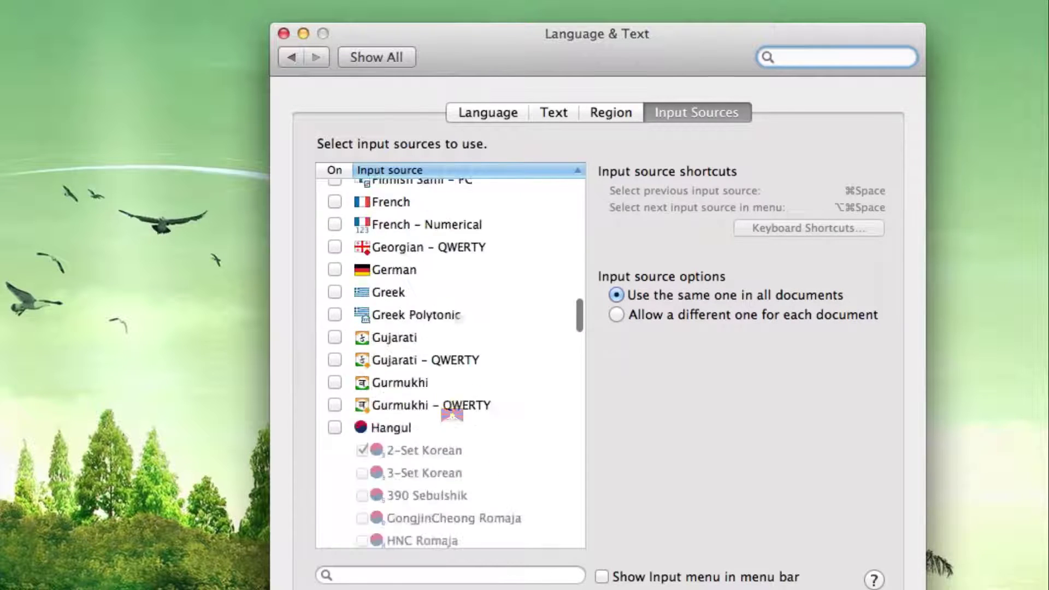
scroll(451, 414, "down", 2)
scroll(451, 414, "down", 5)
scroll(451, 414, "down", 3)
scroll(452, 414, "down", 6)
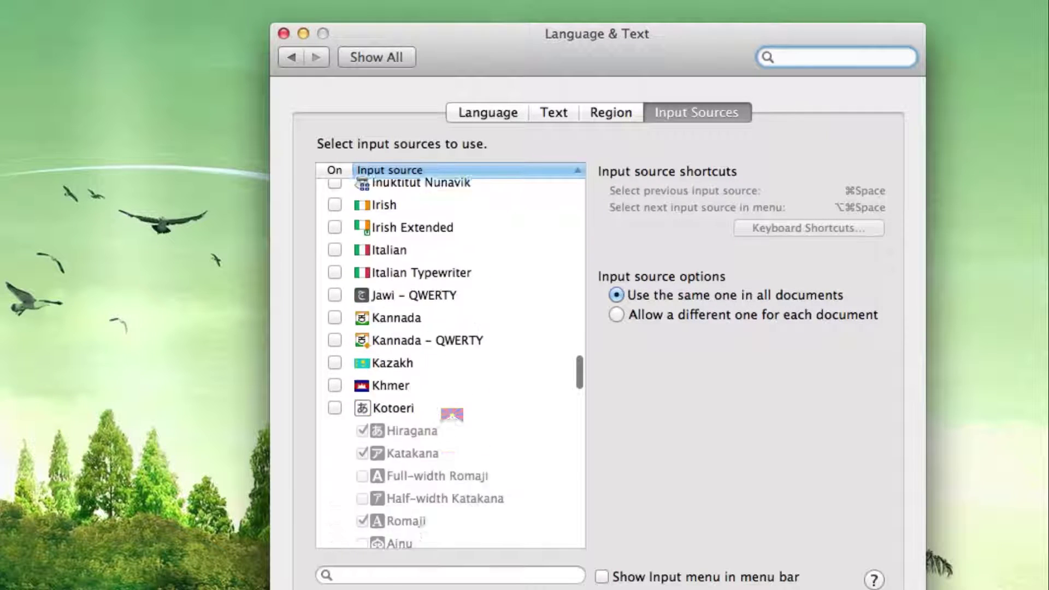
scroll(451, 413, "down", 10)
left_click(334, 500)
scroll(385, 533, "down", 10)
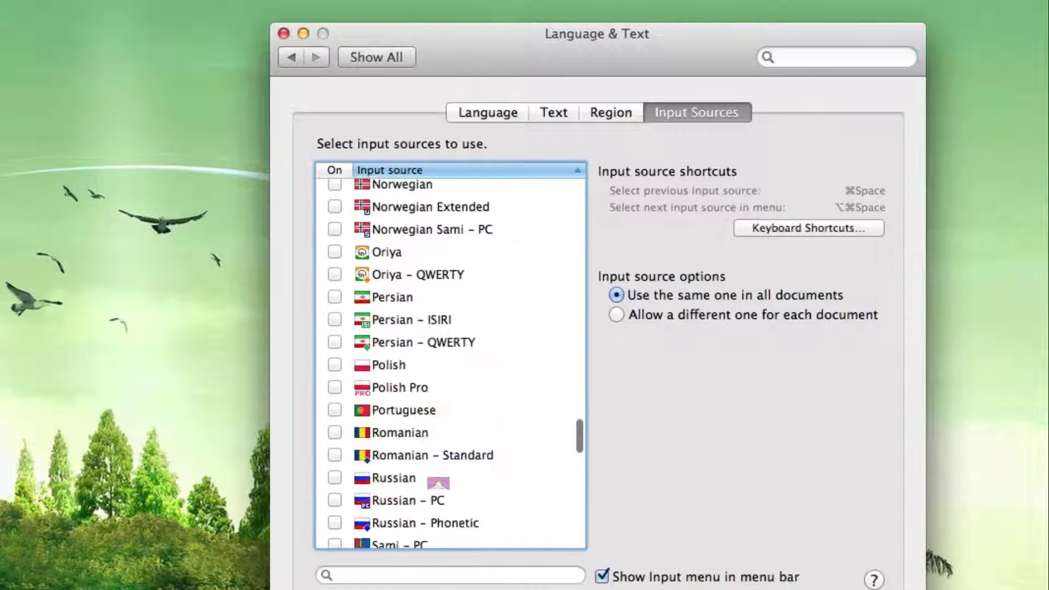
scroll(436, 525, "down", 15)
left_click(335, 535)
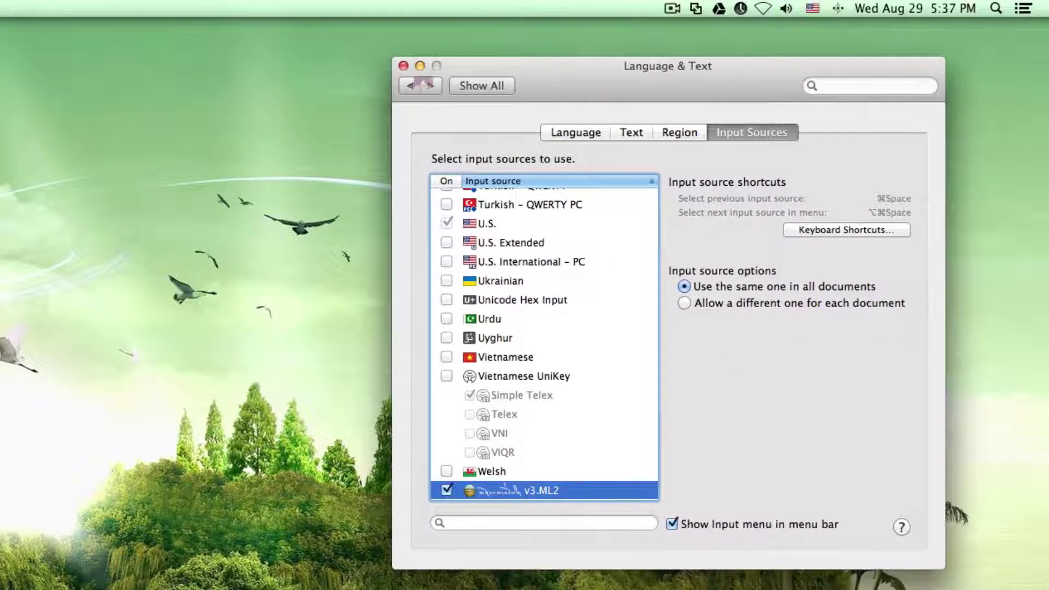
Step: Close System Preferences and switch the active input to Monlam from the menu bar
left_click(420, 85)
left_click(421, 67)
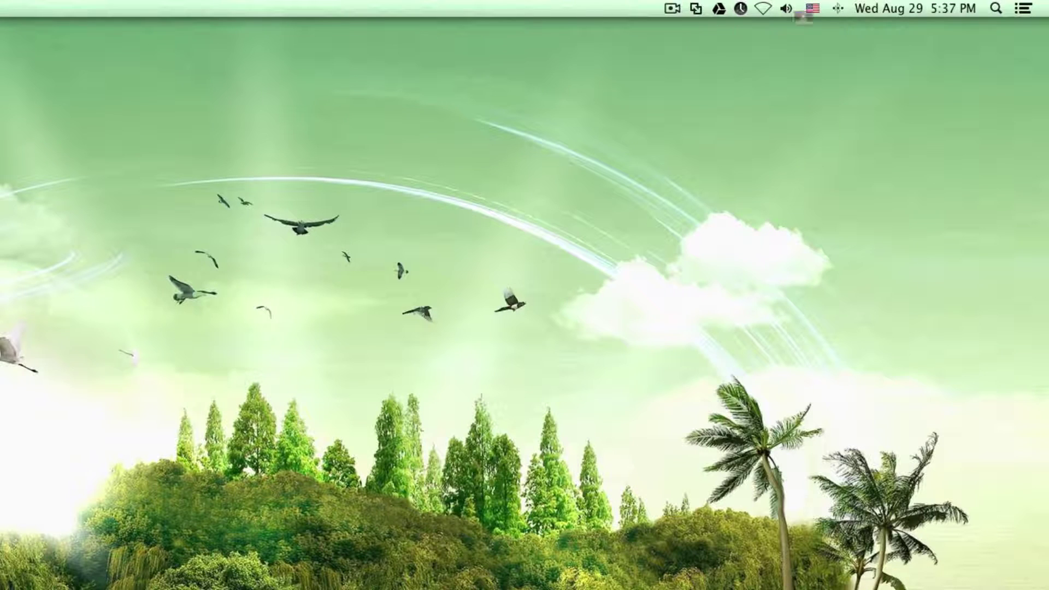
left_click(813, 7)
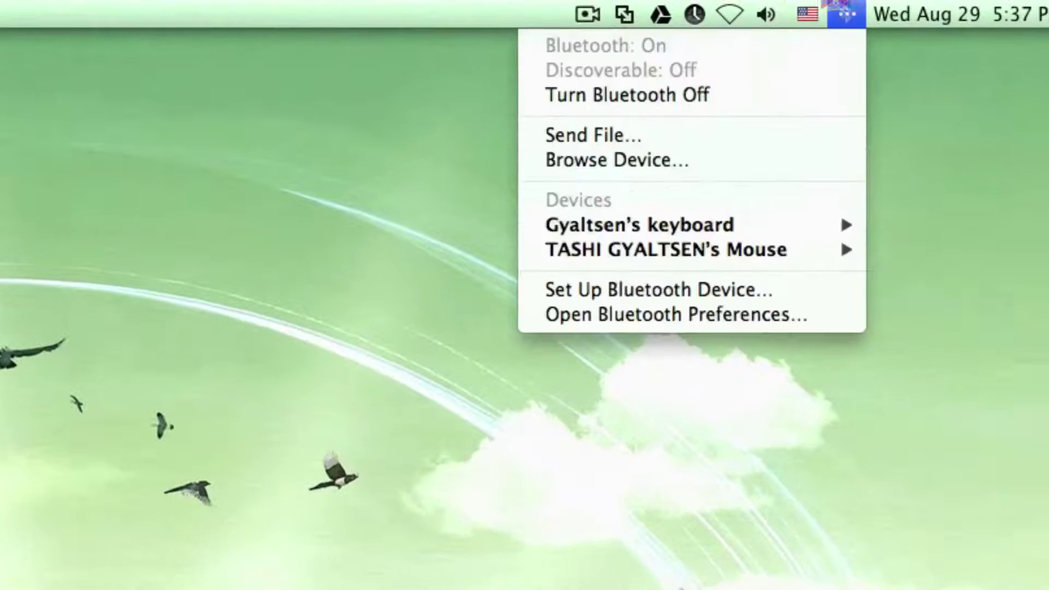
left_click(772, 72)
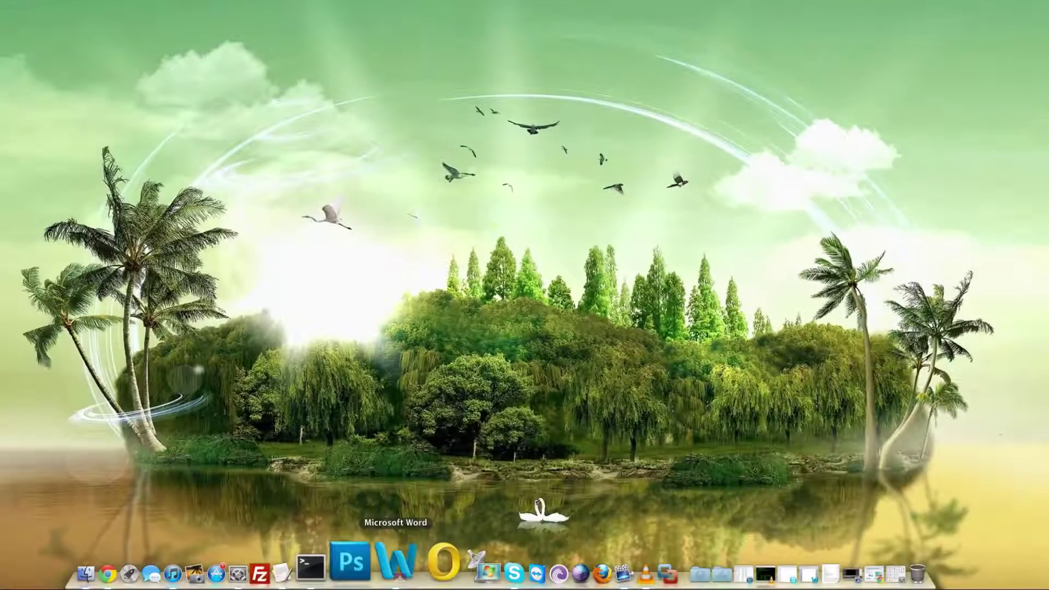
Step: Create a blank Word document and type Tibetan in Monlam Uni Chouk
left_click(399, 561)
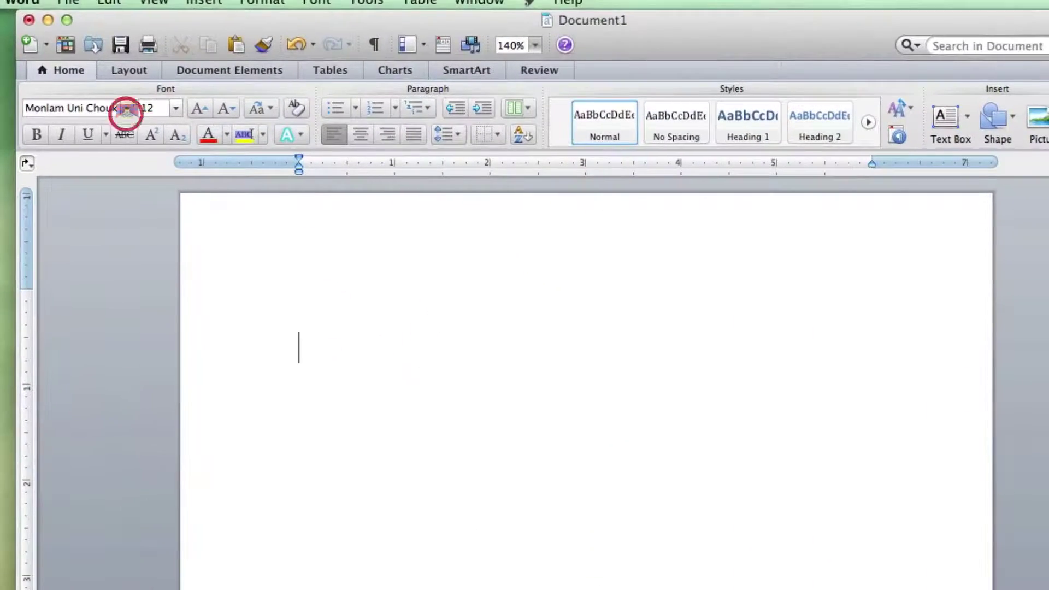
left_click(126, 108)
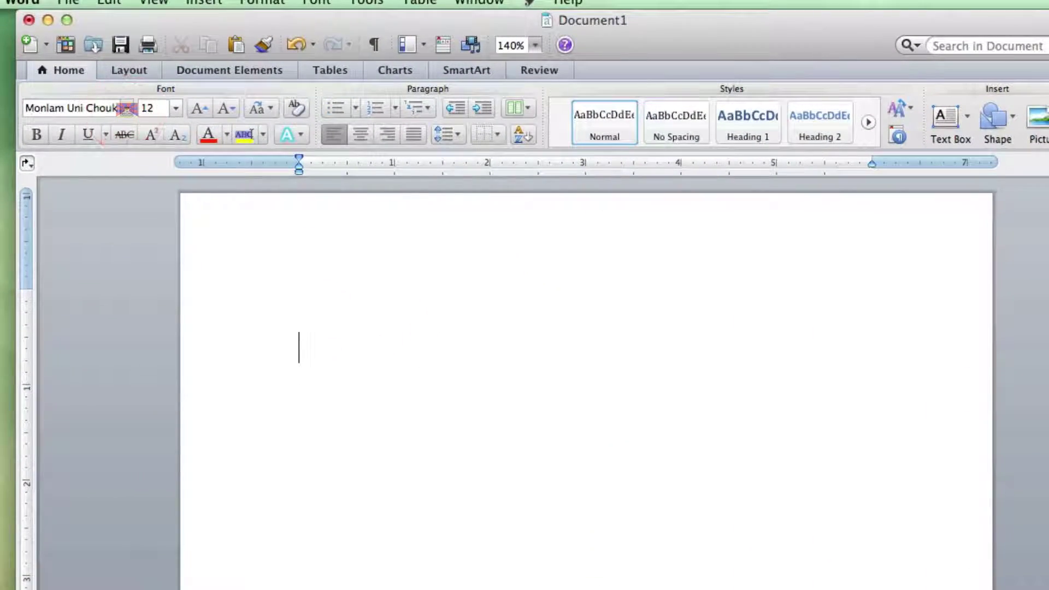
left_click(113, 280)
left_click(394, 349)
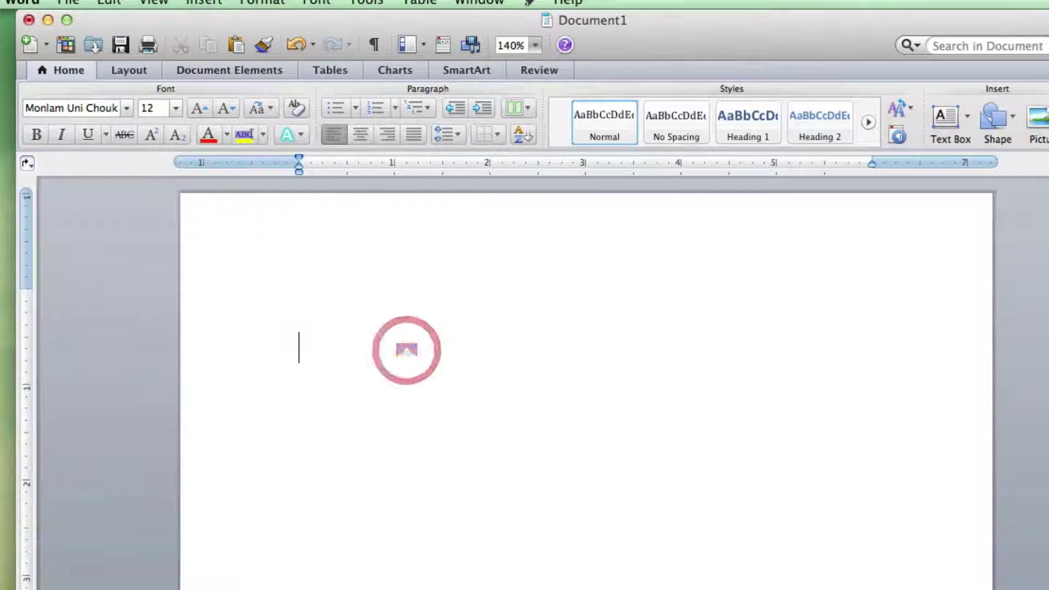
type("ཀི")
Step: Enlarge the typed Tibetan character to size 36
left_click_drag(371, 294, 272, 283)
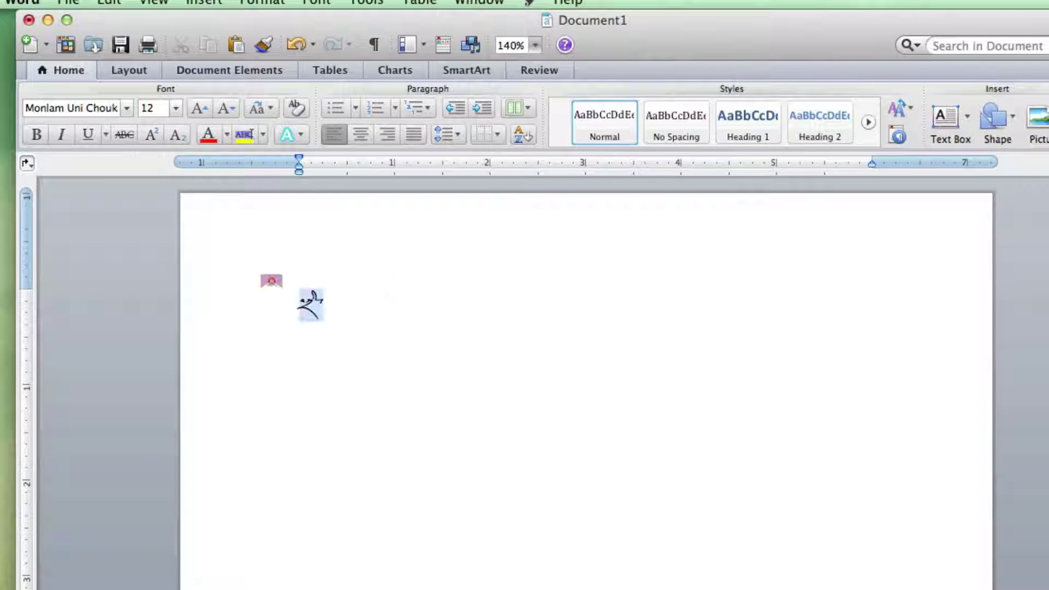
left_click(174, 109)
left_click(167, 326)
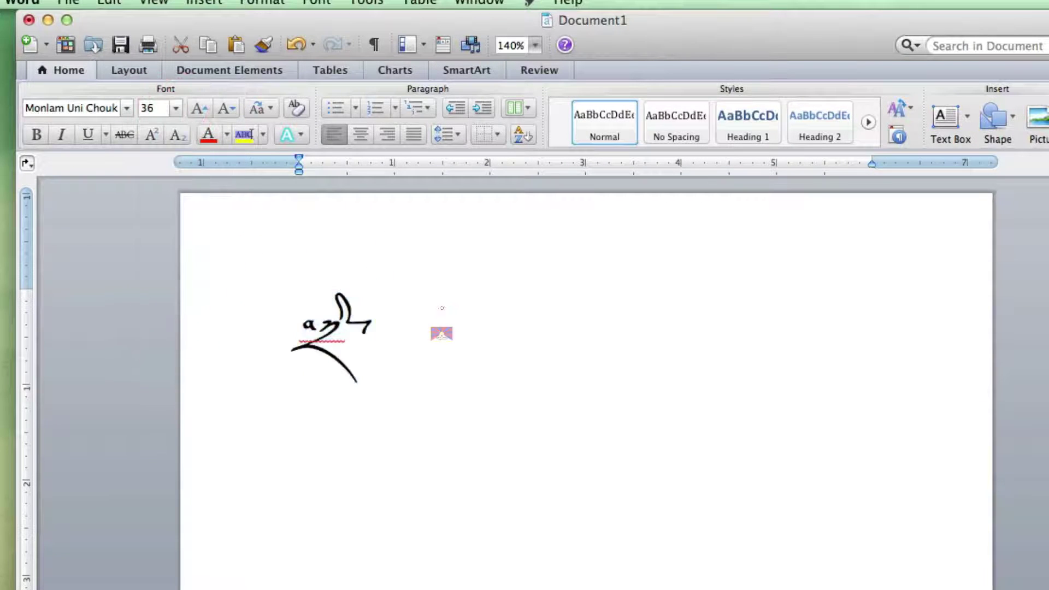
key("Right")
type("ཀ")
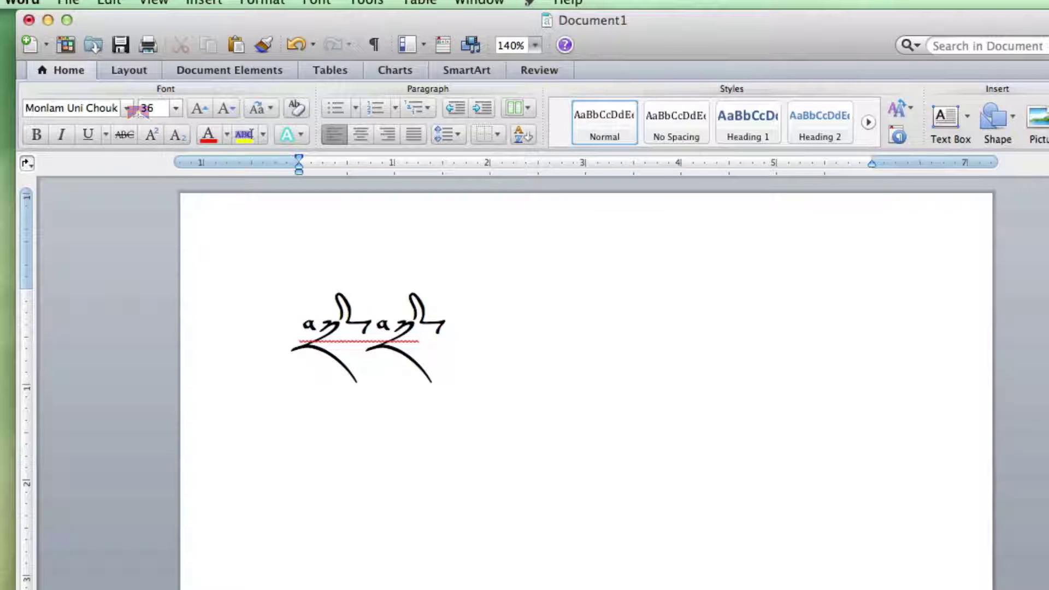
Step: Switch to Monlam Uni Sans Serif 28, type a line below, and hide Word
left_click(127, 108)
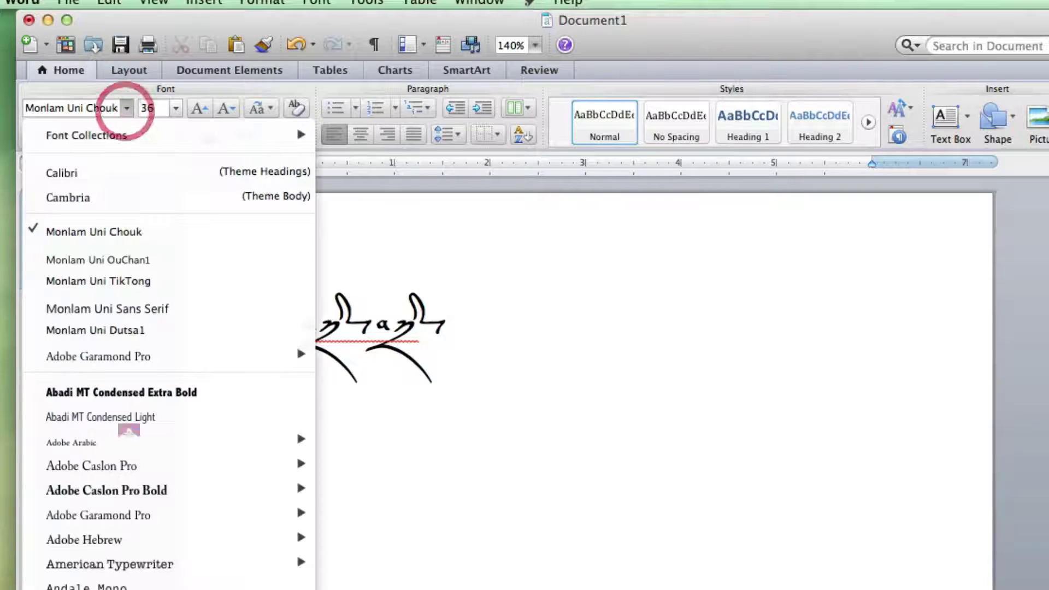
scroll(131, 498, "down", 10)
scroll(131, 498, "down", 15)
scroll(137, 494, "down", 10)
scroll(140, 426, "up", 3)
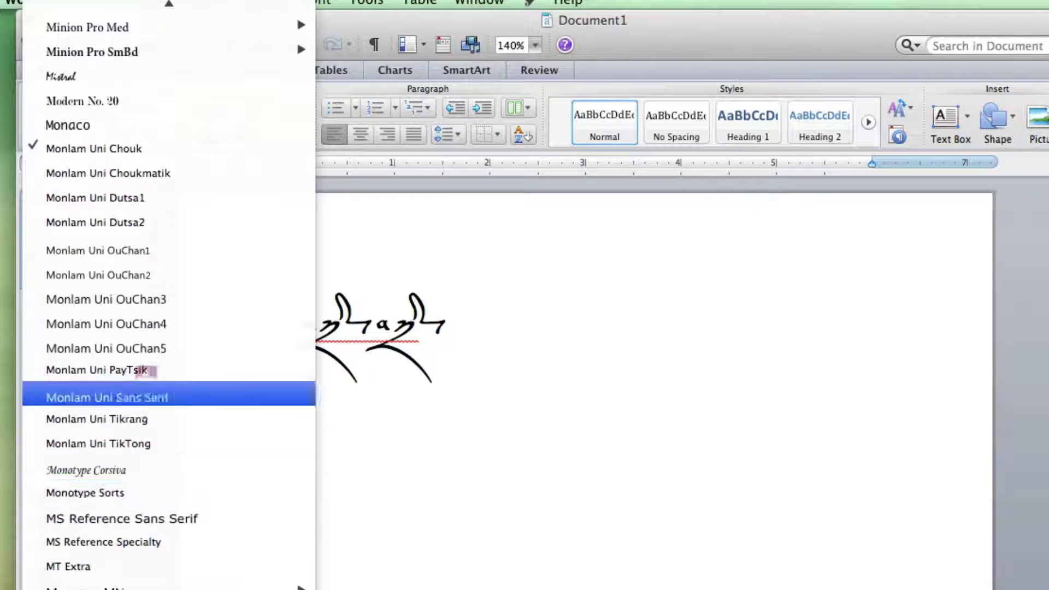
left_click(569, 417)
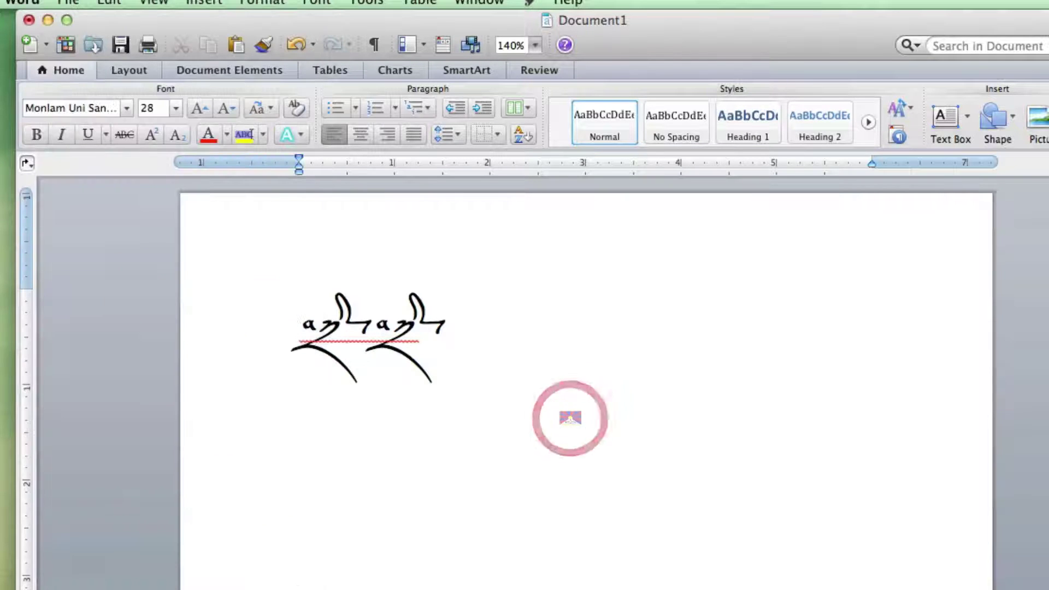
type("བགྲིས་བདེ་ལེགས།")
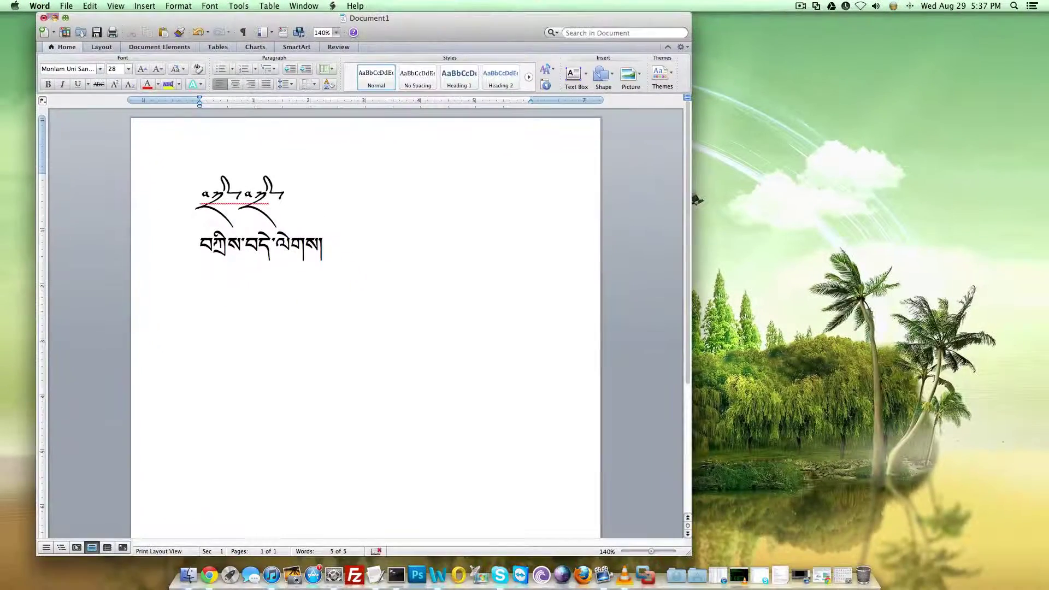
left_click(50, 17)
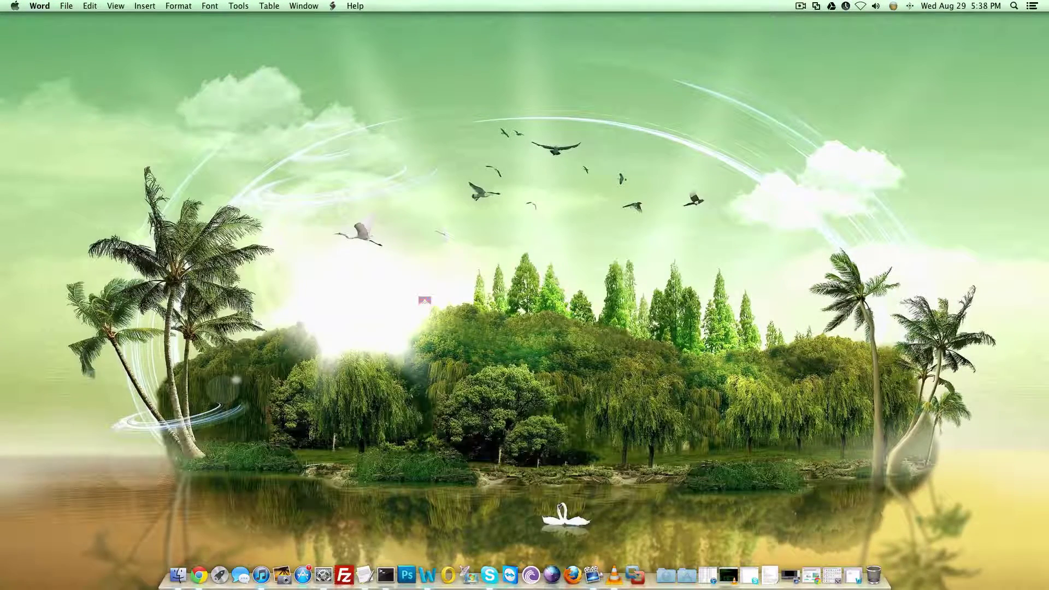
Step: Bring Chrome back and open techbetan.com in a new tab
left_click(199, 574)
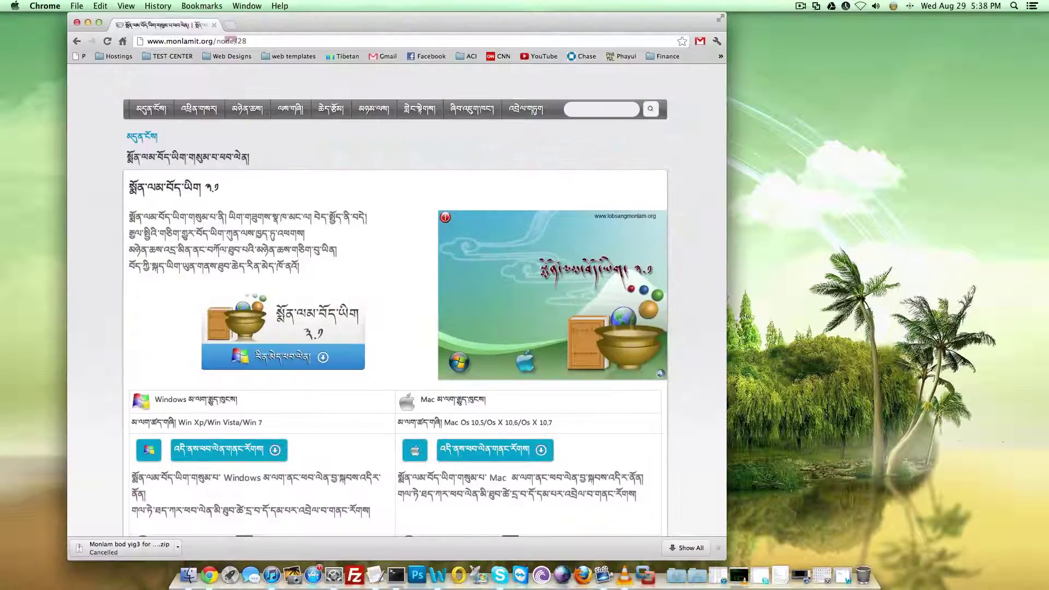
key("ctrl+t")
left_click(343, 56)
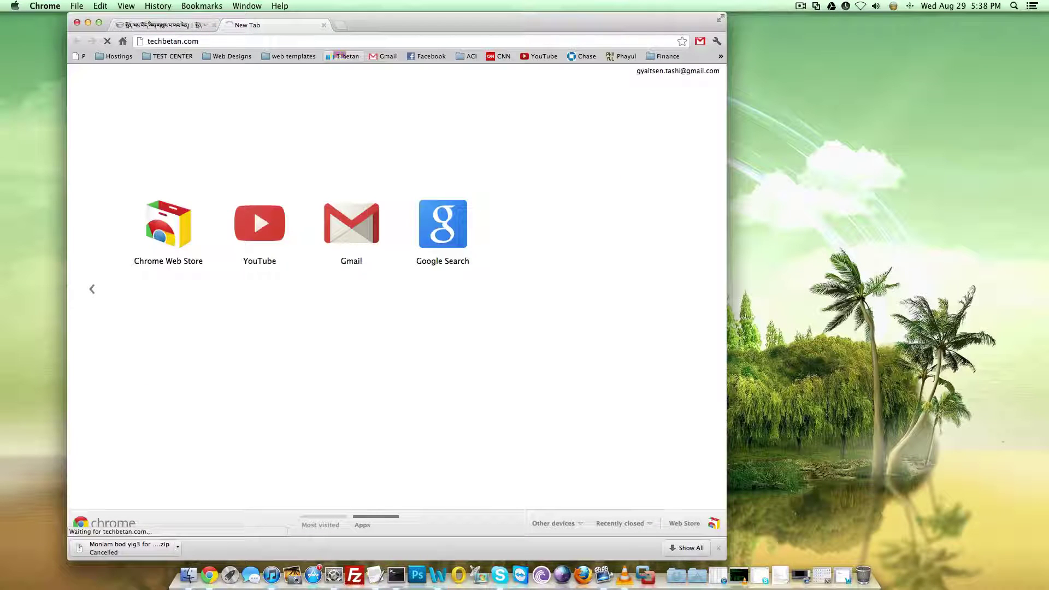